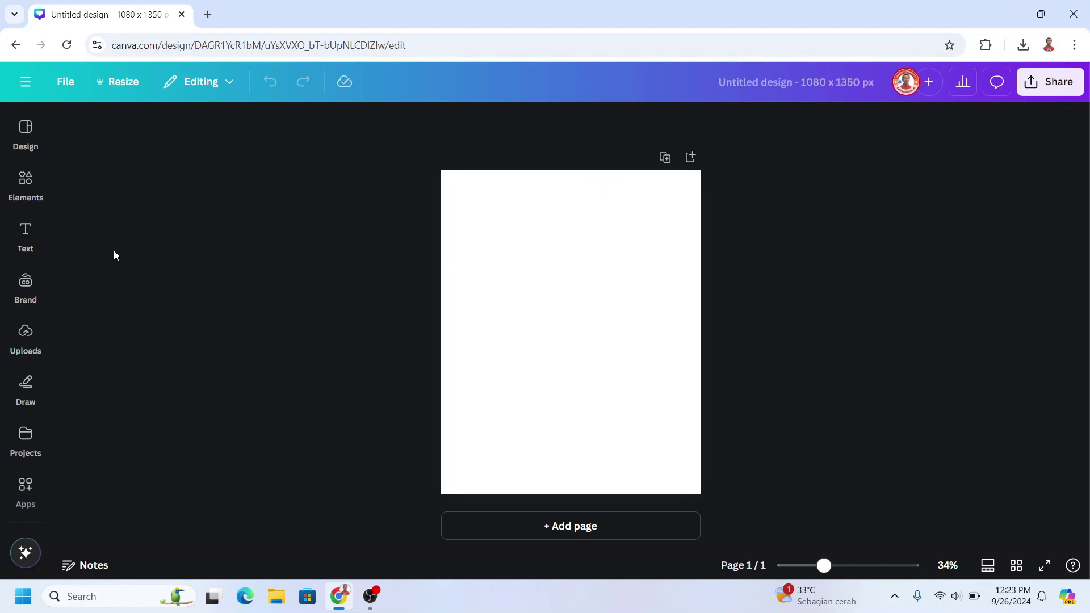
# - Search Elements for 'couple' and add the sunset couple silhouette photo to the page
pyautogui.click(25, 179)
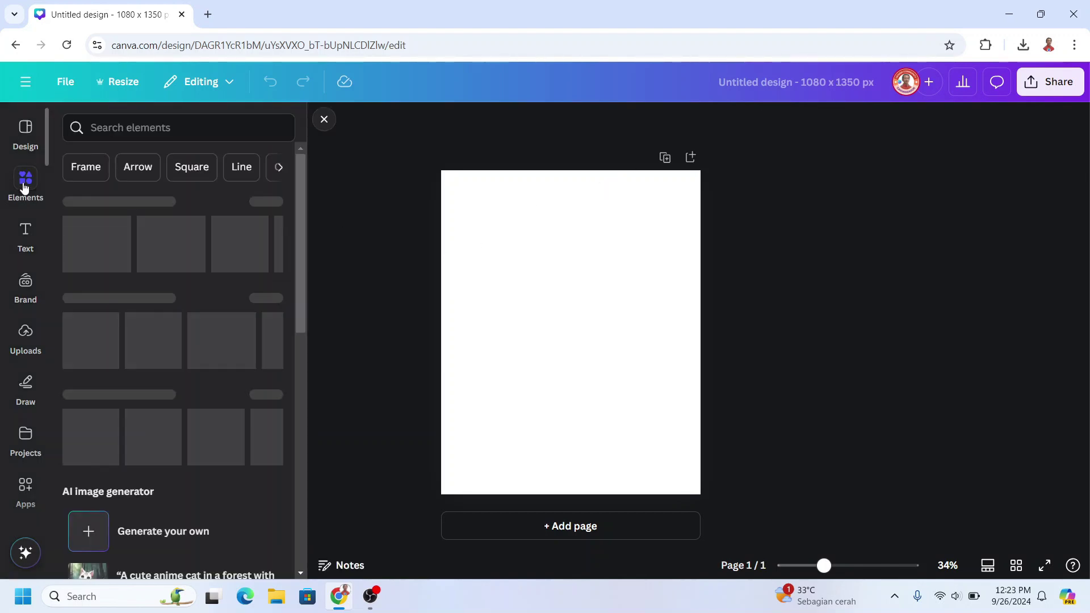
pyautogui.click(118, 127)
pyautogui.write('couple')
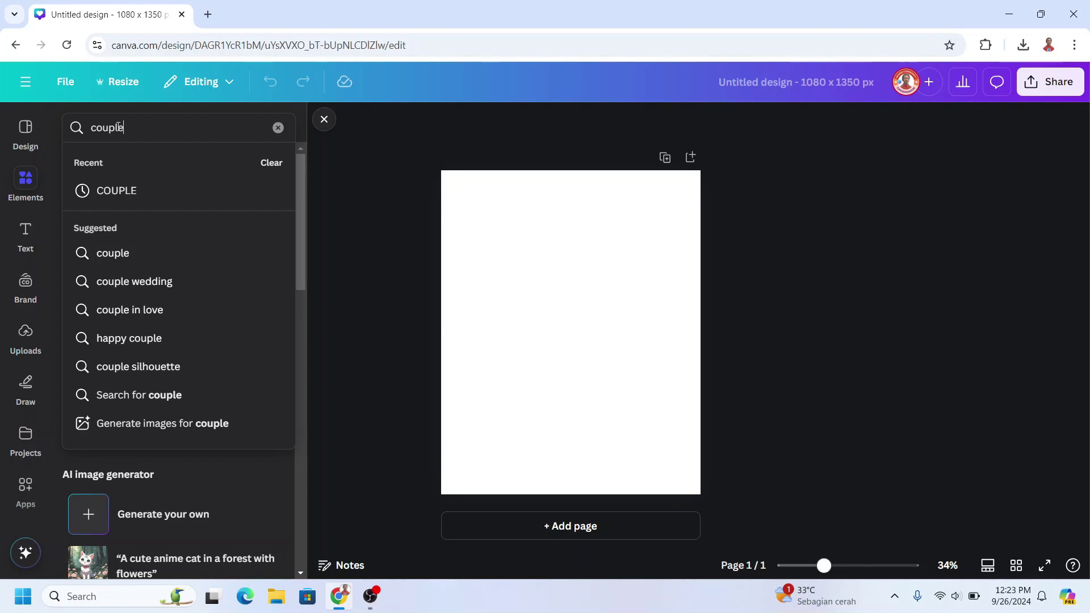
pyautogui.press('Return')
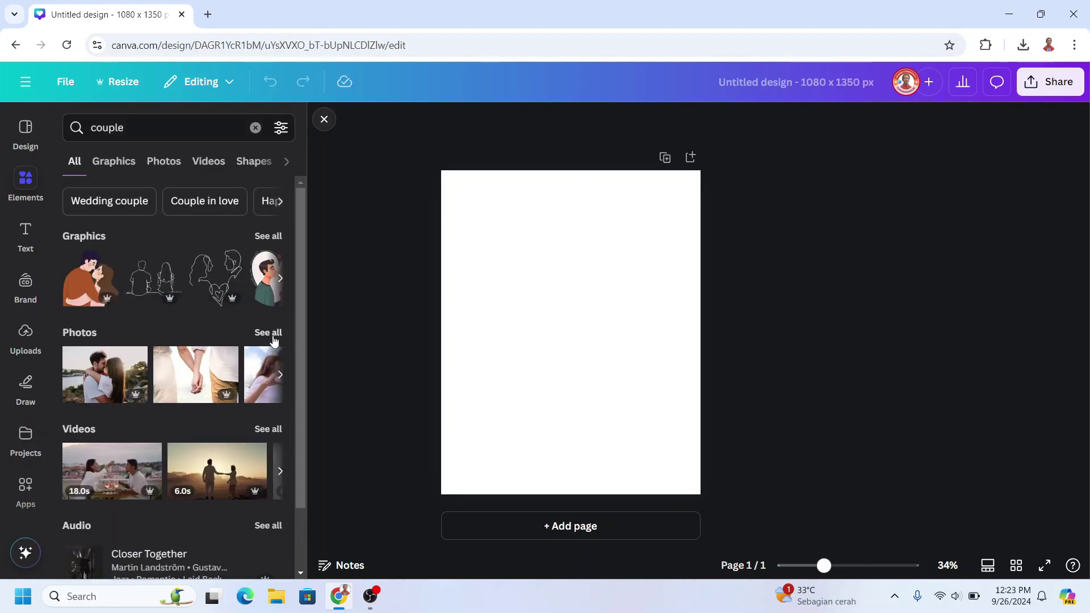
pyautogui.click(268, 333)
pyautogui.scroll(-5, 243, 355)
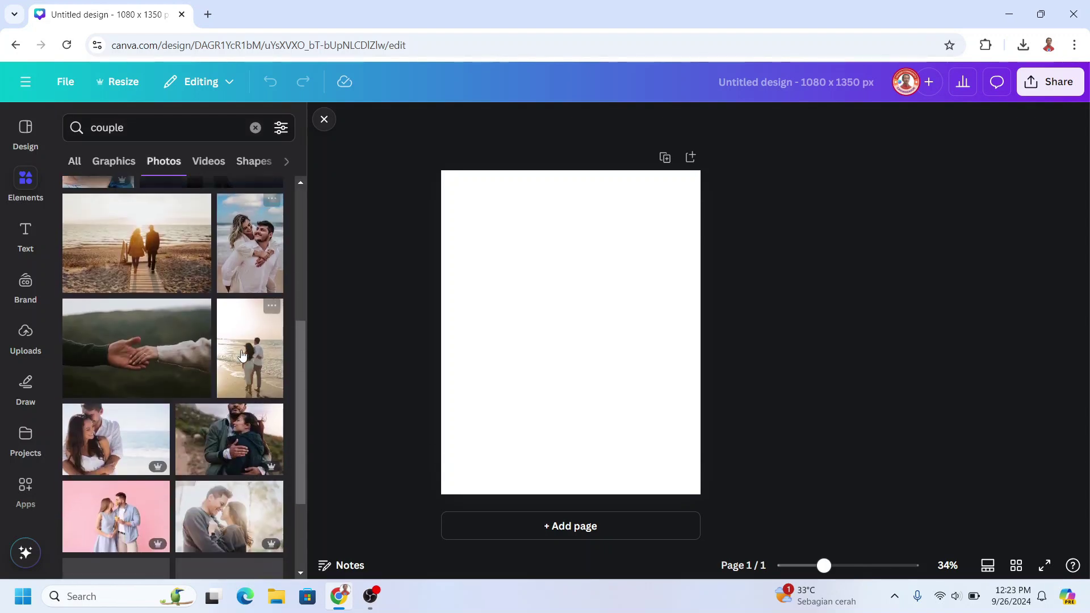
pyautogui.scroll(-5, 241, 355)
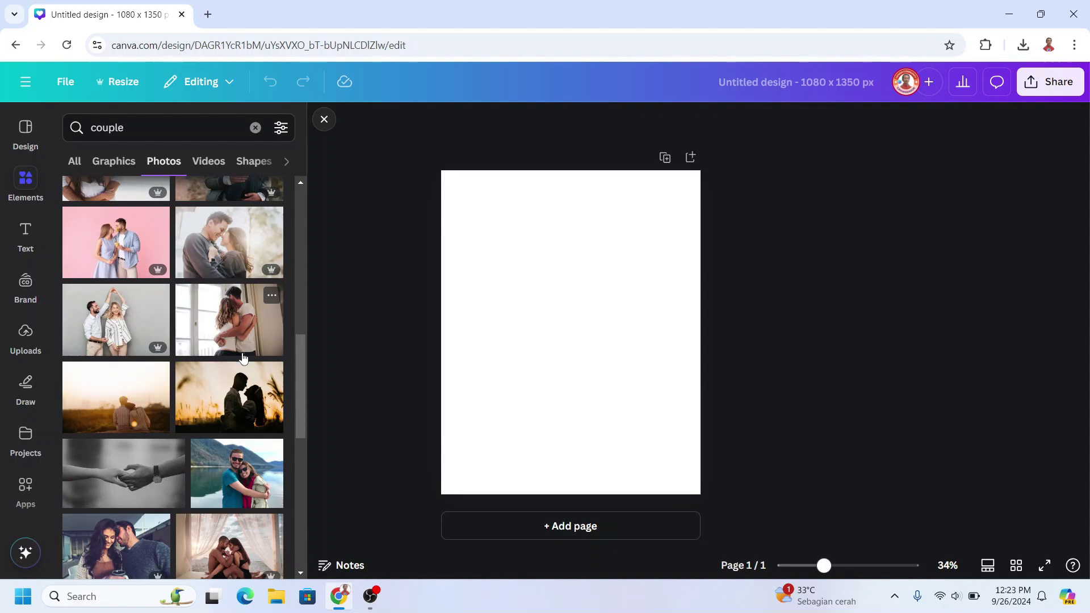
pyautogui.click(248, 407)
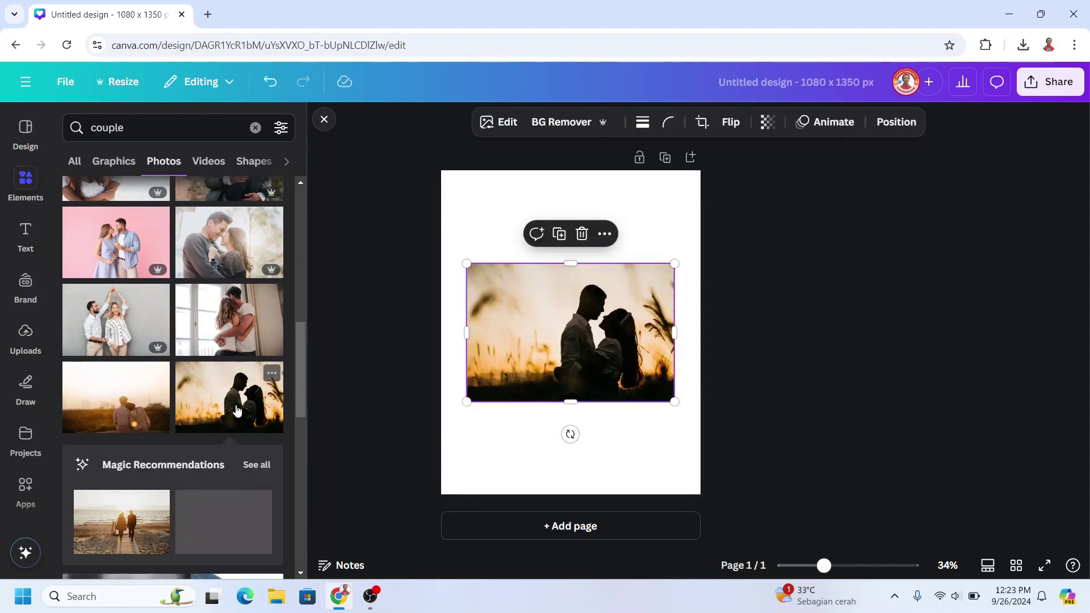
# - Remove the photo's background, crop its empty left and right sides, and centre it
pyautogui.click(560, 122)
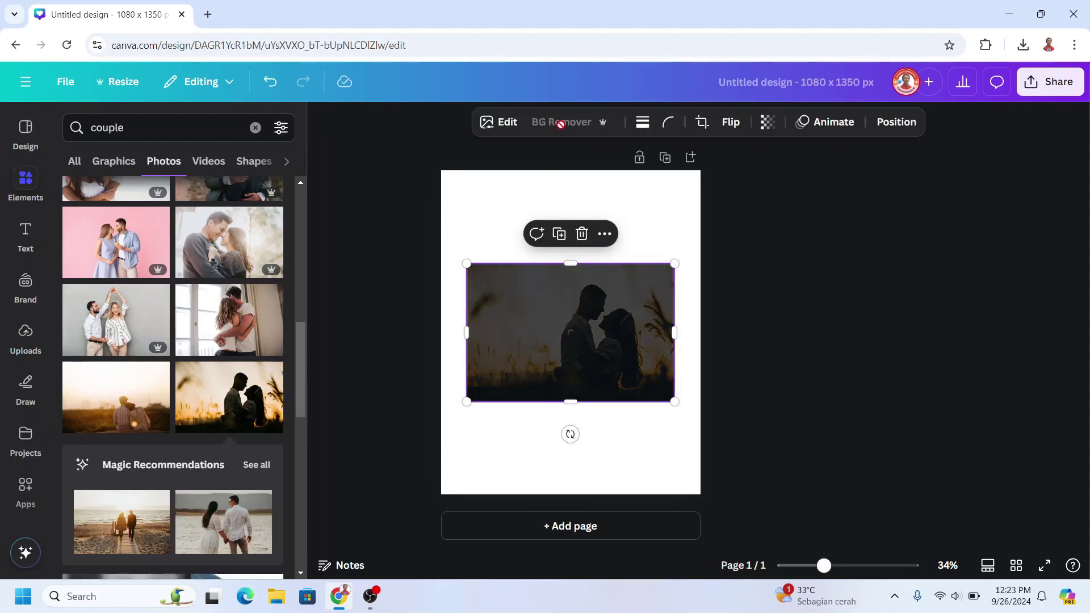
pyautogui.moveTo(467, 332); pyautogui.dragTo(538, 333)
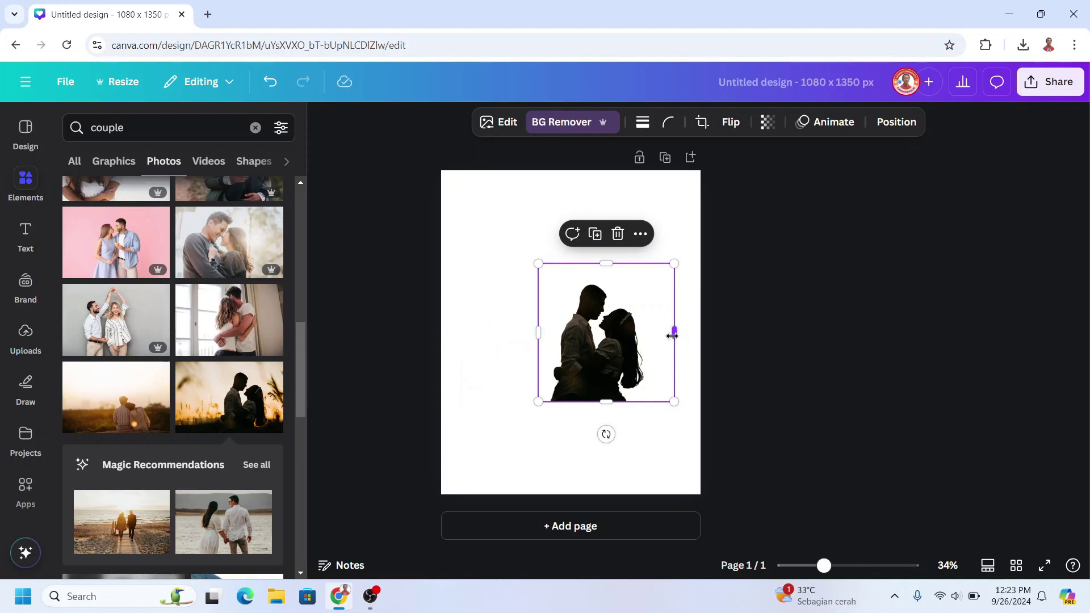
pyautogui.moveTo(675, 333); pyautogui.dragTo(656, 333)
pyautogui.moveTo(619, 361); pyautogui.dragTo(594, 362)
pyautogui.click(25, 180)
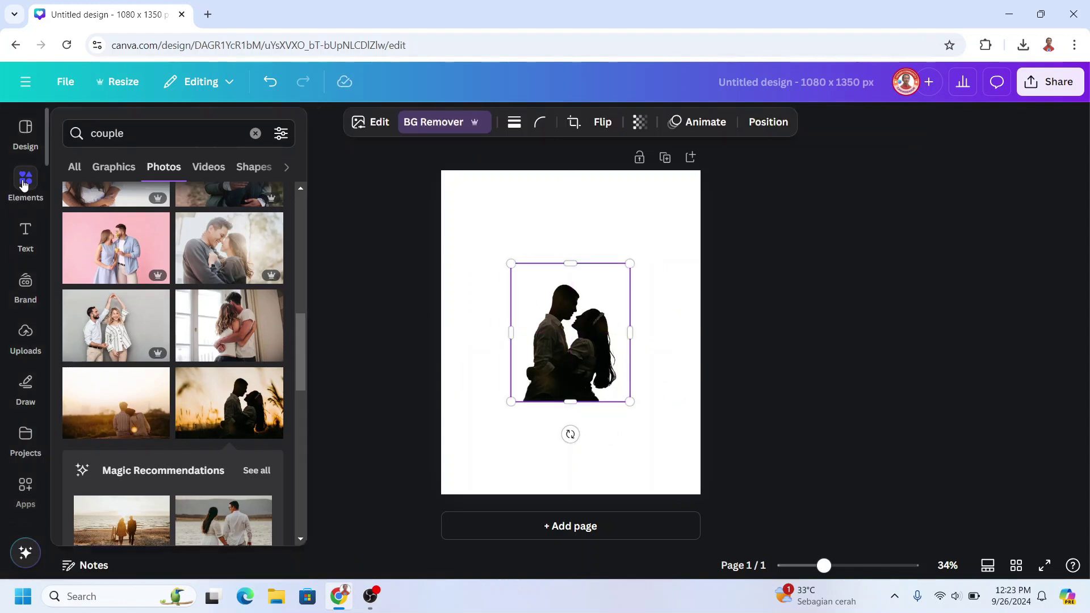
# - Add a square shape to the page and fill it with yellow
pyautogui.click(254, 134)
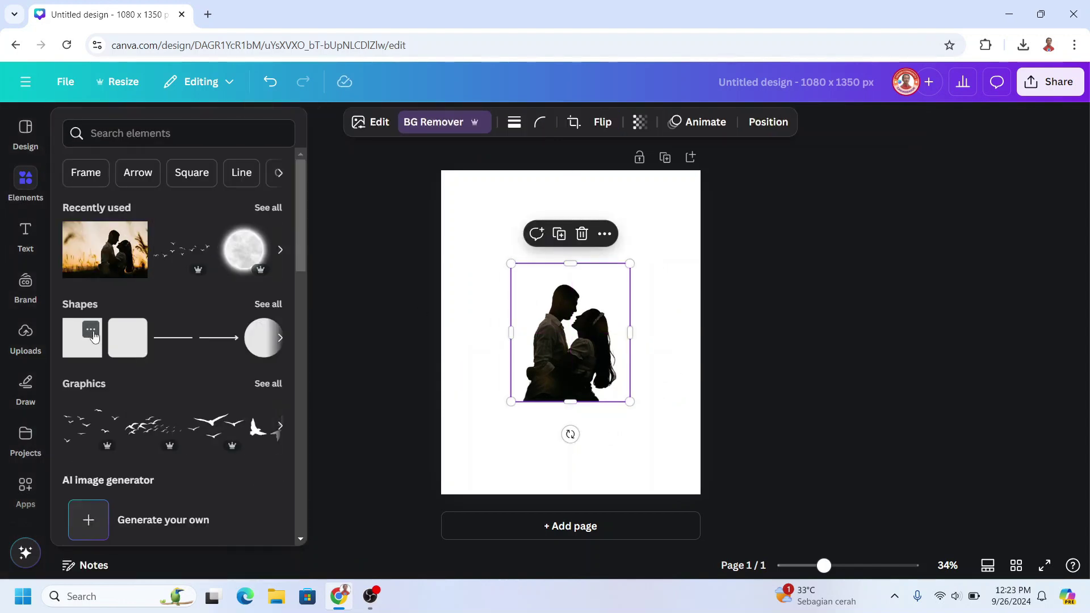
pyautogui.click(93, 332)
pyautogui.click(83, 341)
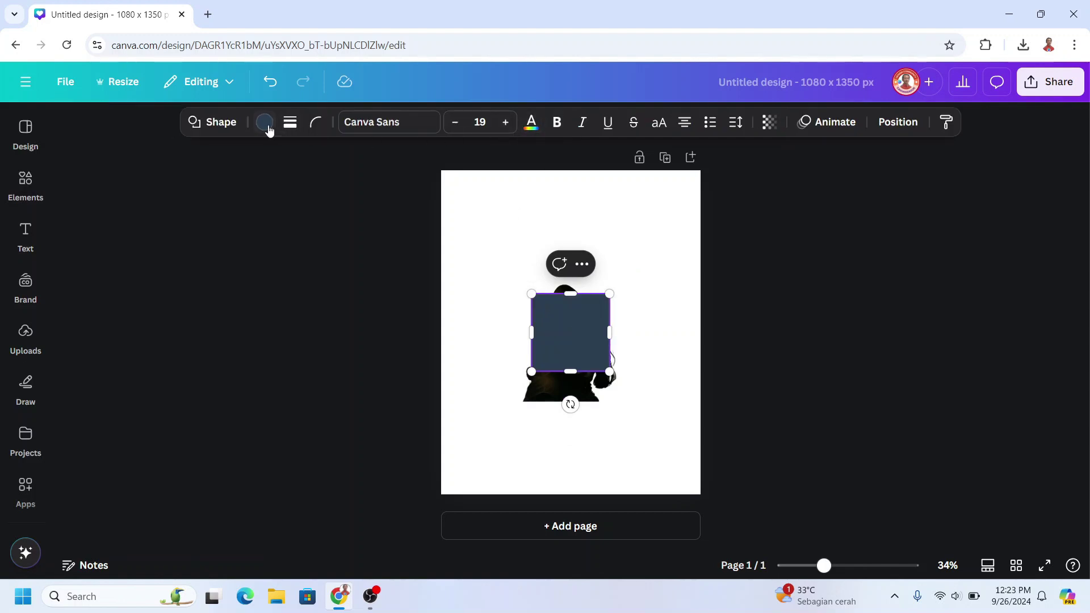
pyautogui.click(264, 122)
pyautogui.scroll(-4, 170, 344)
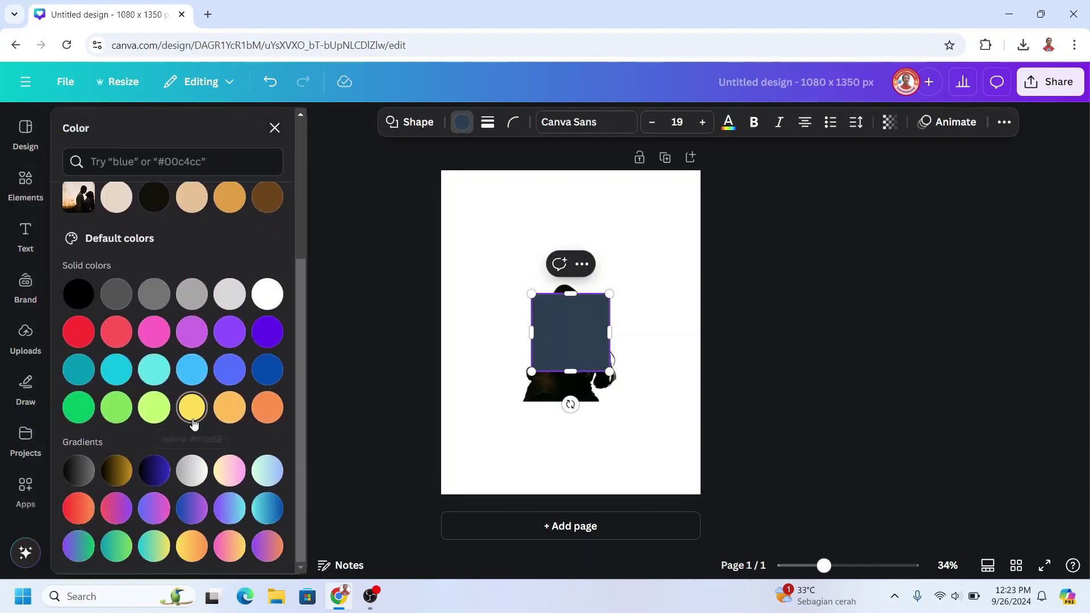
pyautogui.click(192, 408)
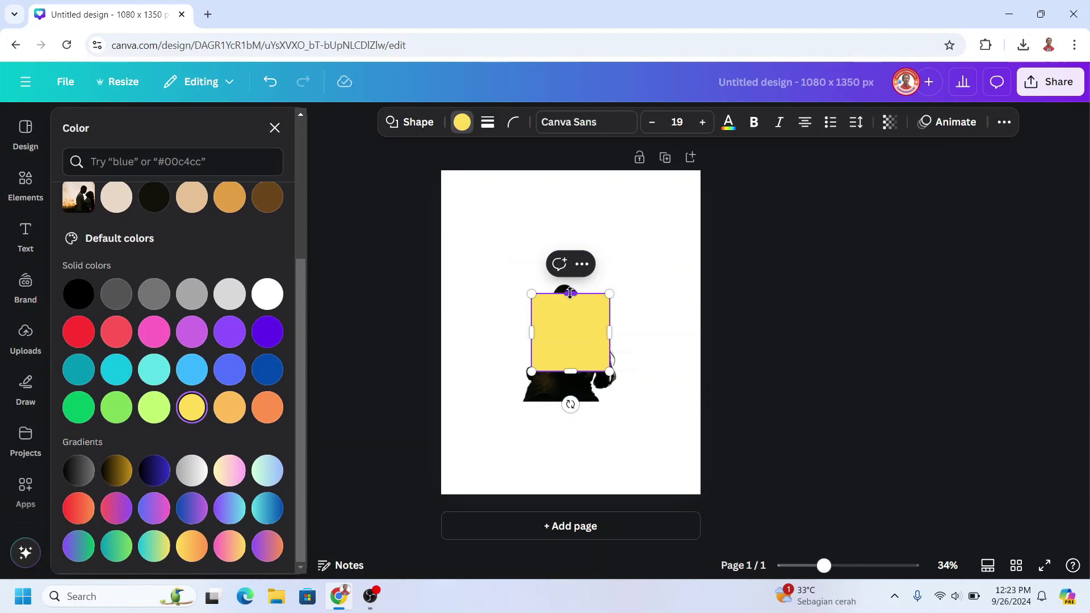
# - Stretch the yellow square around the couple photo on all sides and send it to the back
pyautogui.moveTo(571, 293); pyautogui.dragTo(570, 274)
pyautogui.moveTo(613, 324); pyautogui.dragTo(637, 323)
pyautogui.moveTo(530, 323); pyautogui.dragTo(511, 322)
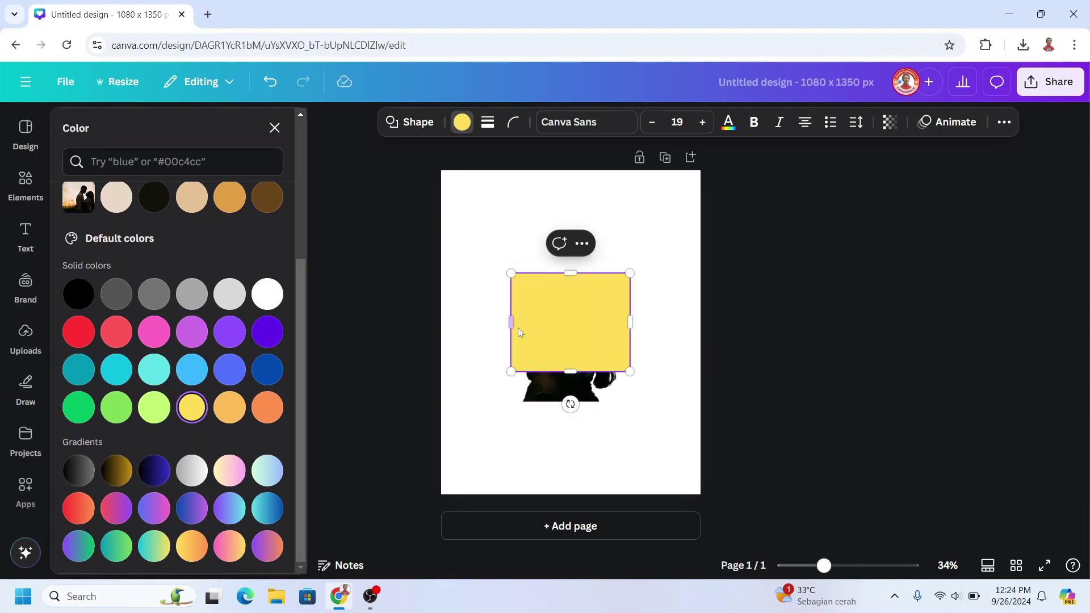
pyautogui.moveTo(591, 376); pyautogui.dragTo(590, 415)
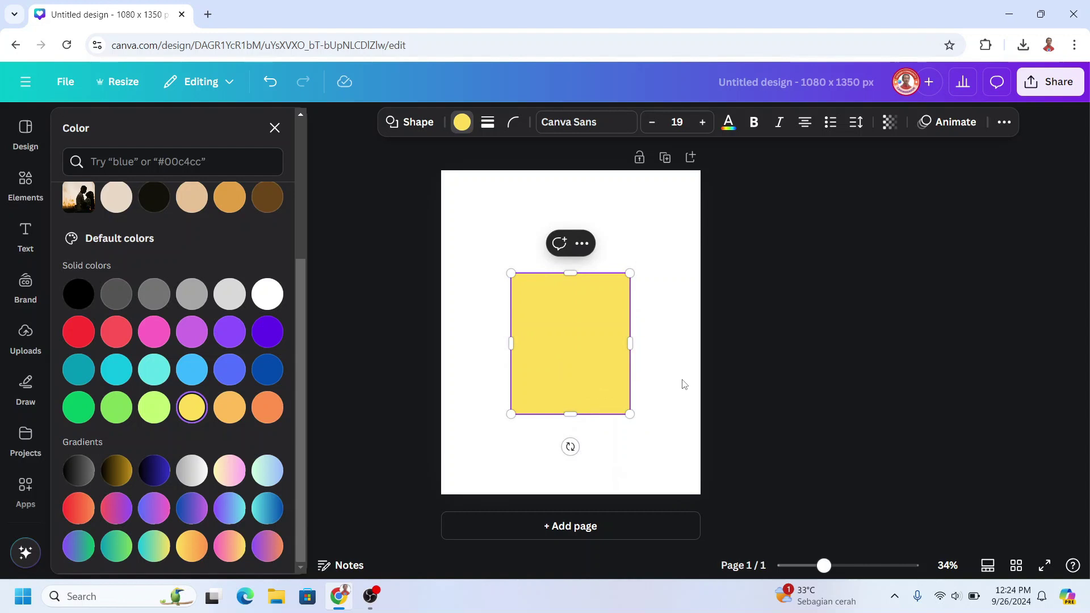
pyautogui.click(683, 382)
pyautogui.rightClick(591, 348)
pyautogui.moveTo(641, 338)
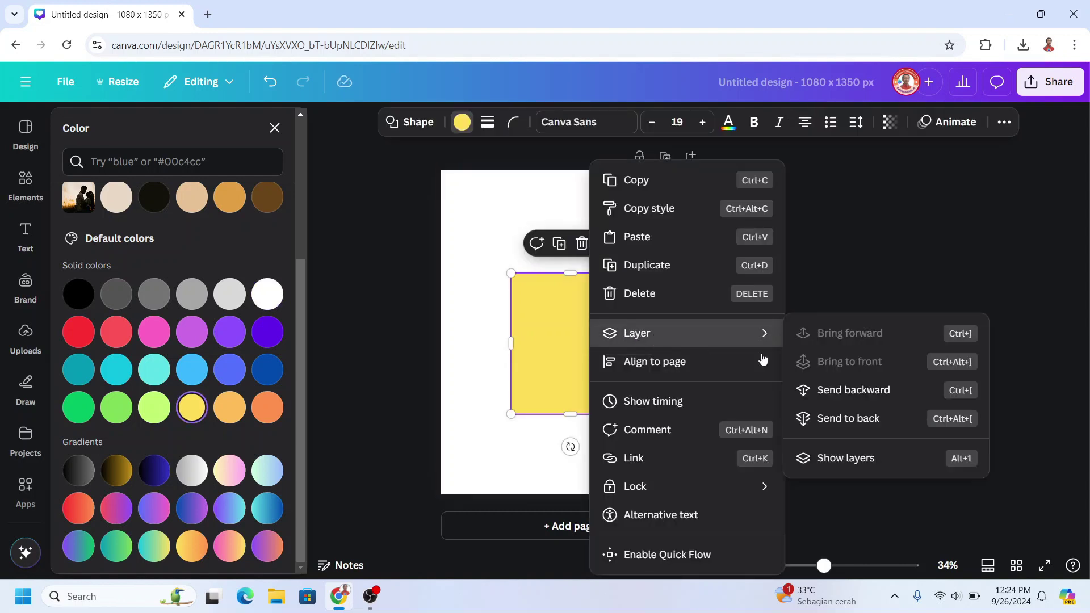
pyautogui.click(840, 418)
# - Apply a custom Duotone effect to the couple photo with white highlights
pyautogui.click(680, 314)
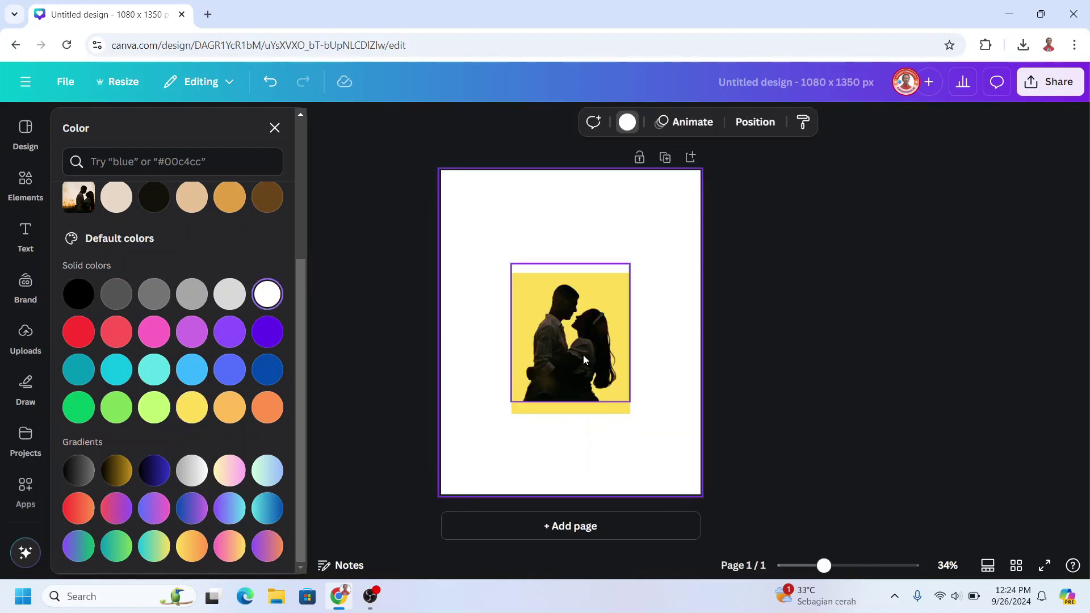
pyautogui.click(584, 359)
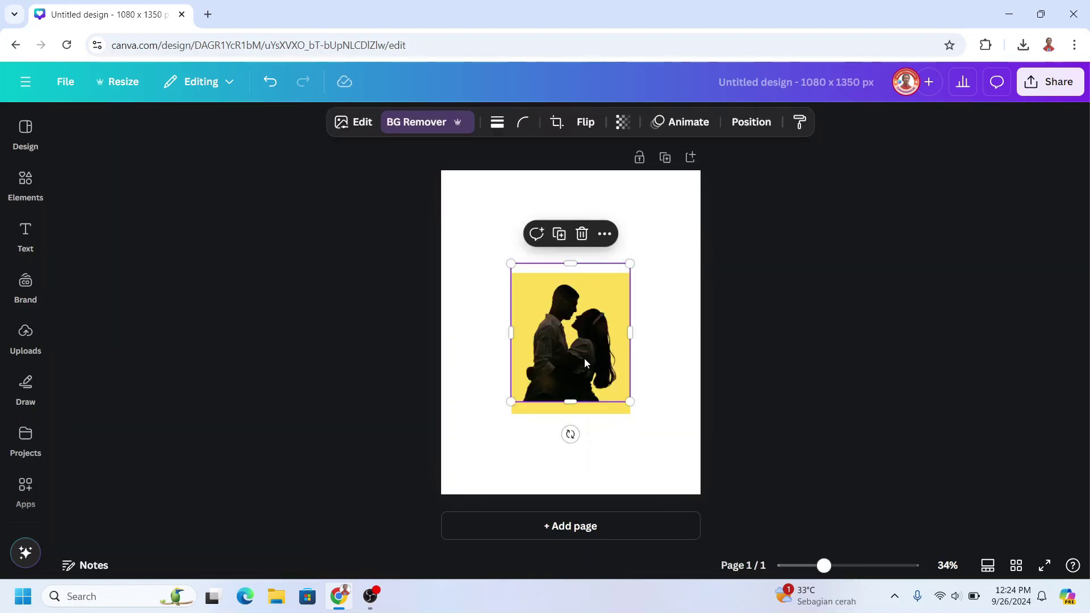
pyautogui.click(363, 122)
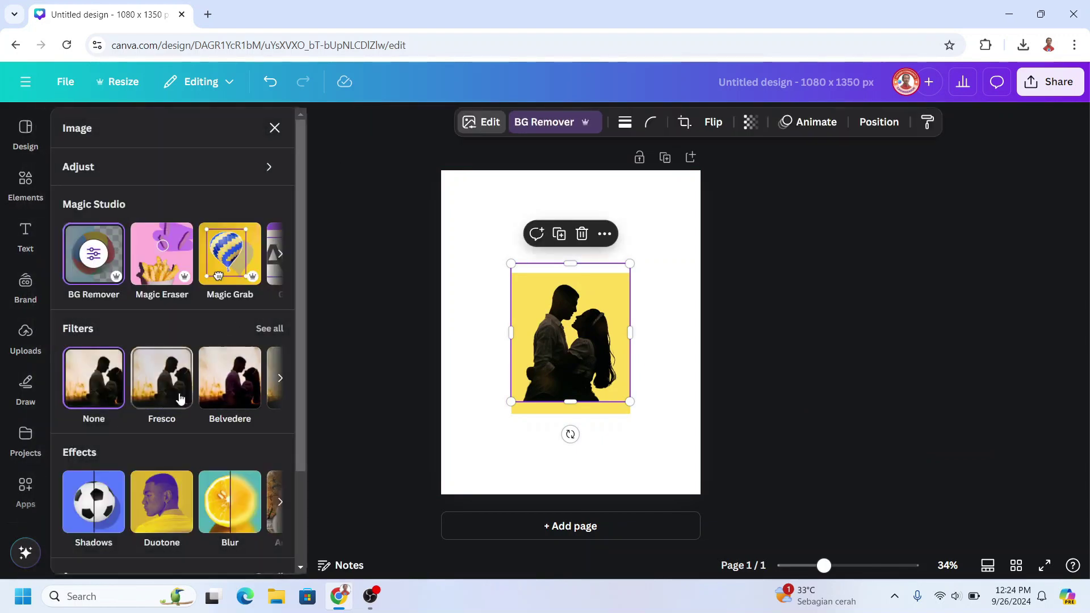
pyautogui.click(170, 510)
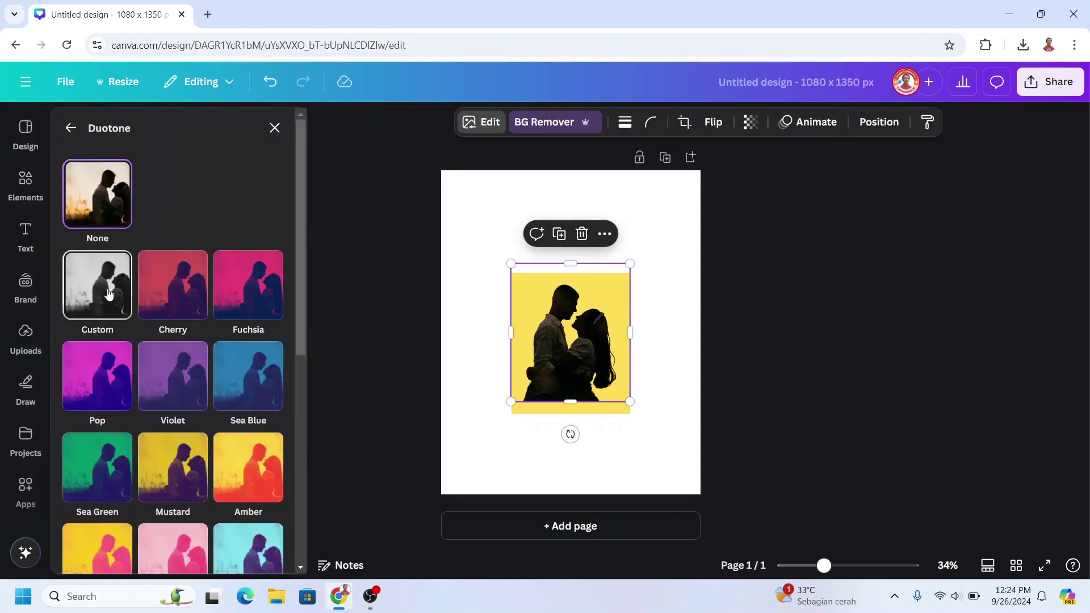
pyautogui.click(109, 290)
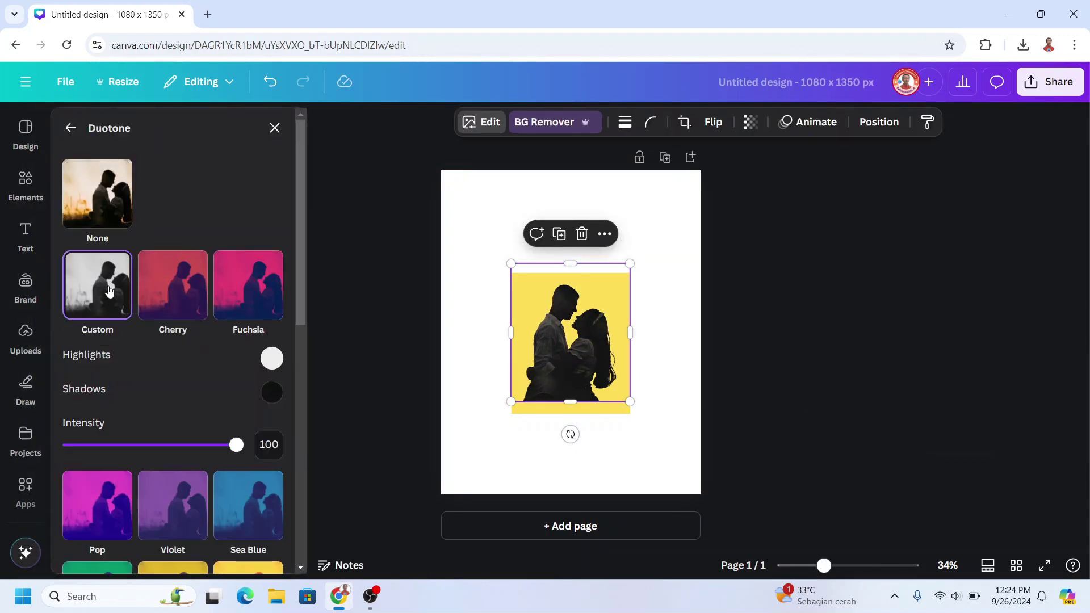
pyautogui.click(272, 358)
pyautogui.moveTo(278, 400); pyautogui.dragTo(261, 373)
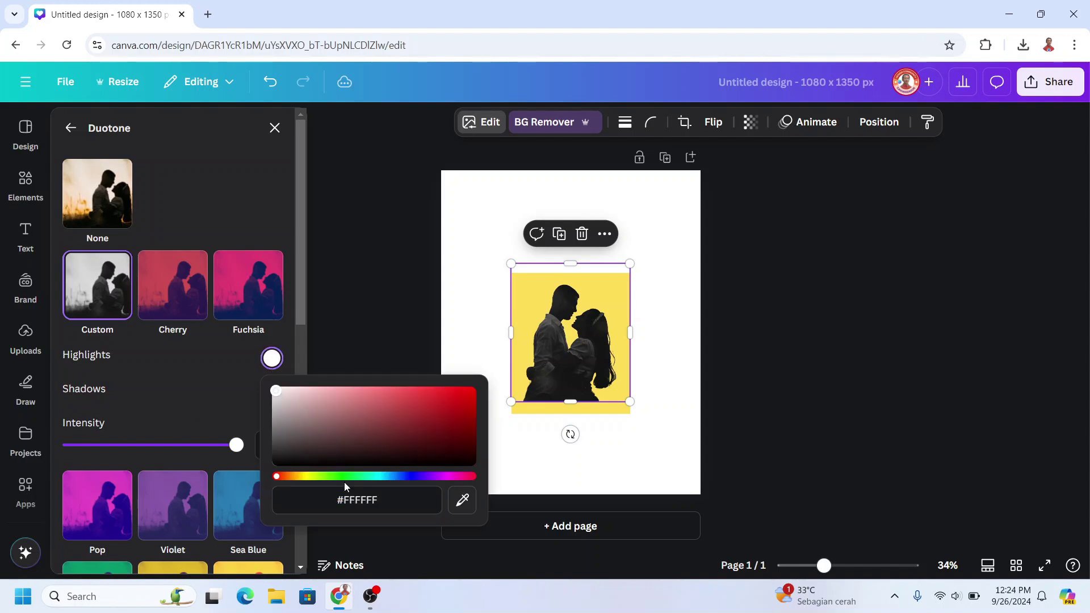
pyautogui.click(219, 382)
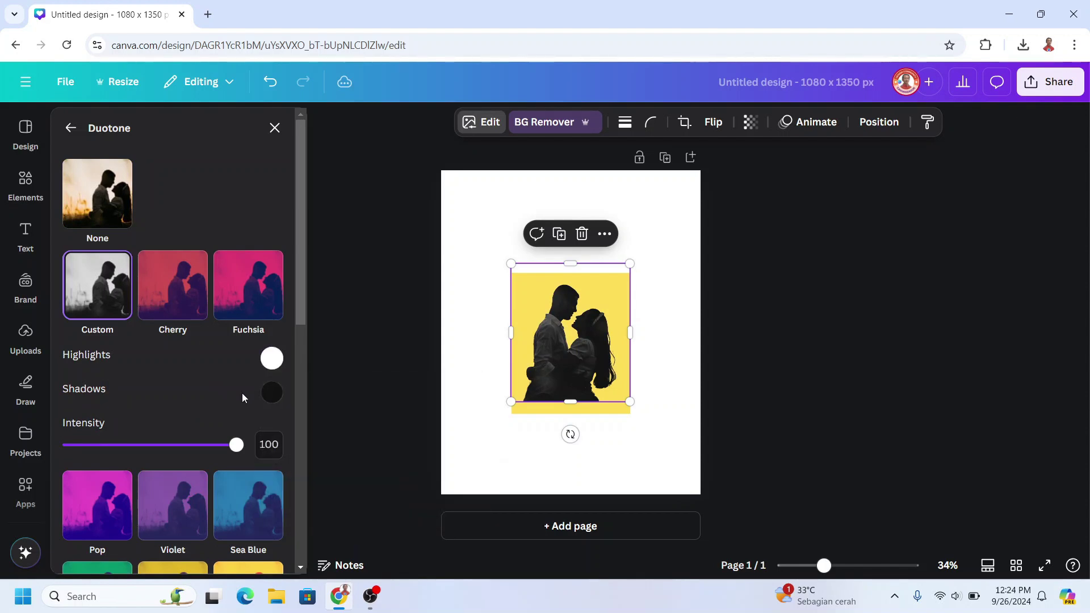
# - Set the Duotone shadows to white as well, making the silhouette solid white
pyautogui.click(272, 392)
pyautogui.moveTo(284, 442); pyautogui.dragTo(253, 408)
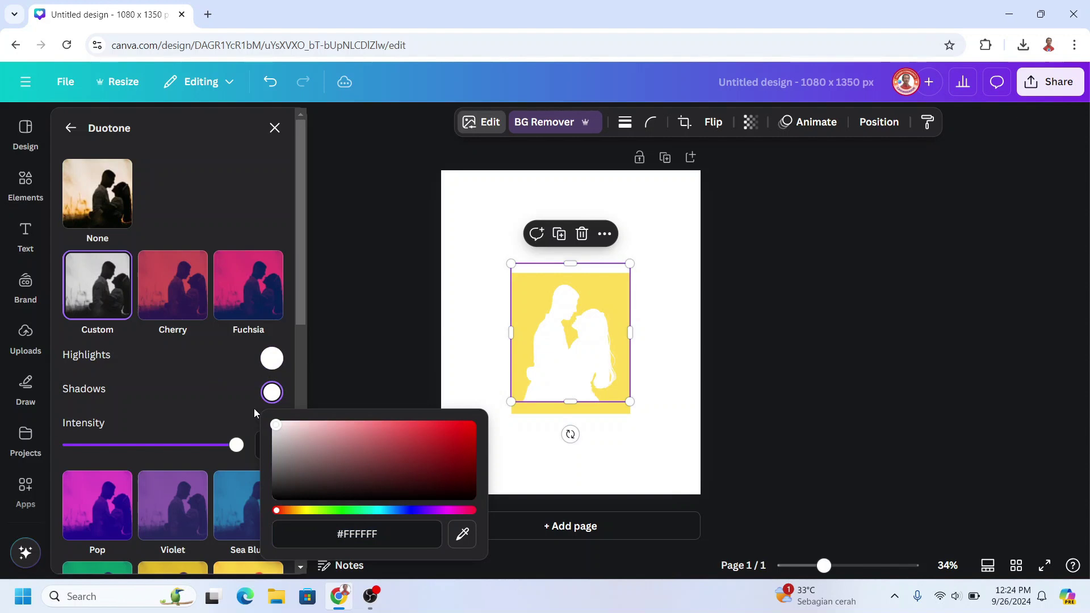
pyautogui.click(691, 328)
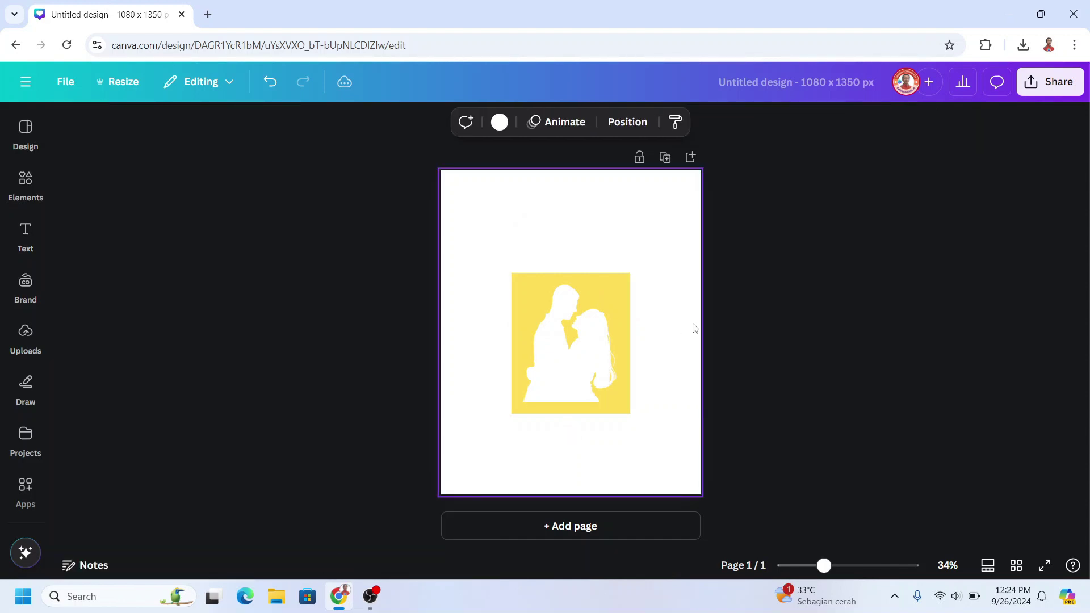
pyautogui.click(557, 368)
pyautogui.click(689, 360)
# - Enlarge the photo-and-square group, download the design as PNG, then delete the group
pyautogui.moveTo(492, 229); pyautogui.dragTo(663, 458)
pyautogui.moveTo(633, 397); pyautogui.dragTo(621, 376)
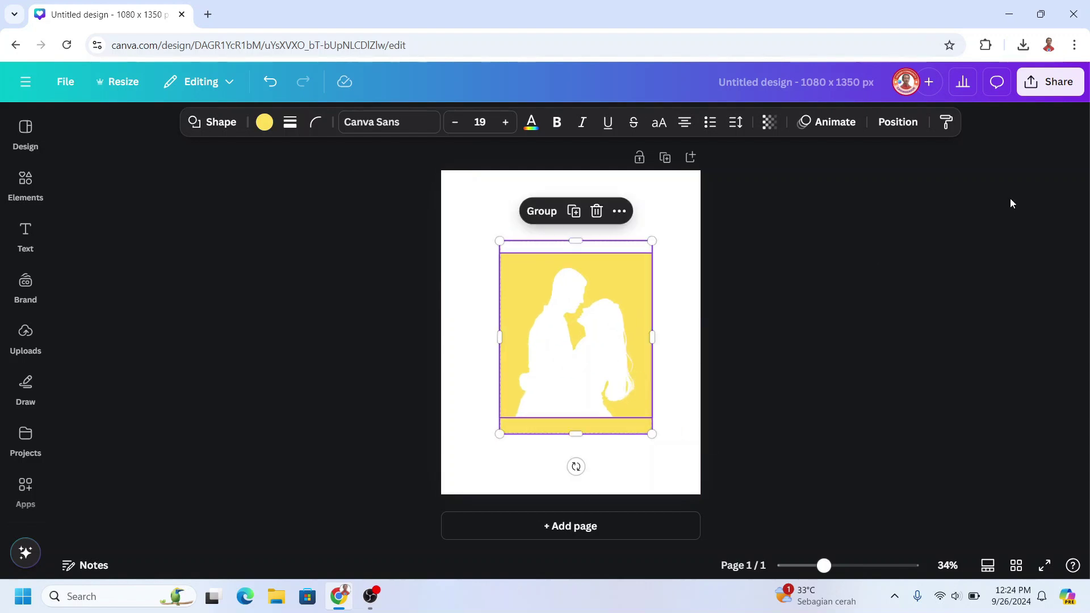
pyautogui.click(1046, 84)
pyautogui.click(835, 366)
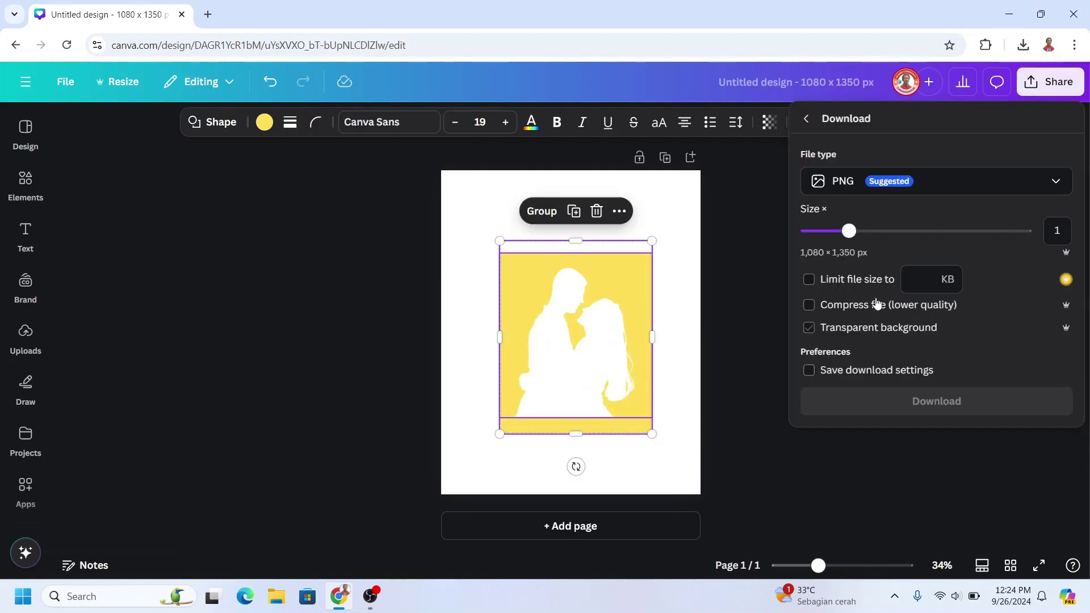
pyautogui.click(936, 402)
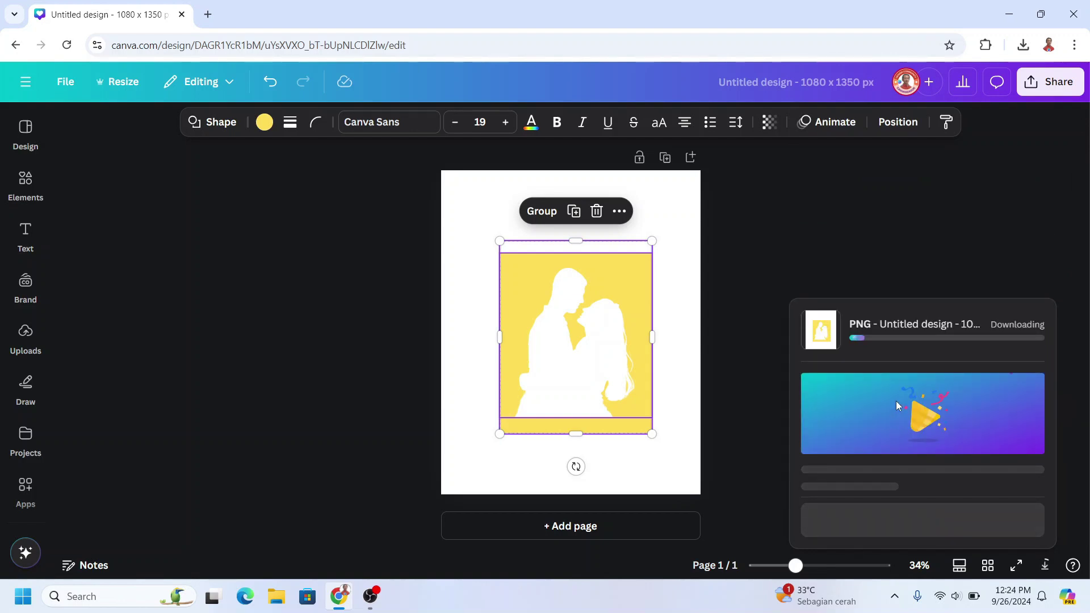
pyautogui.click(597, 211)
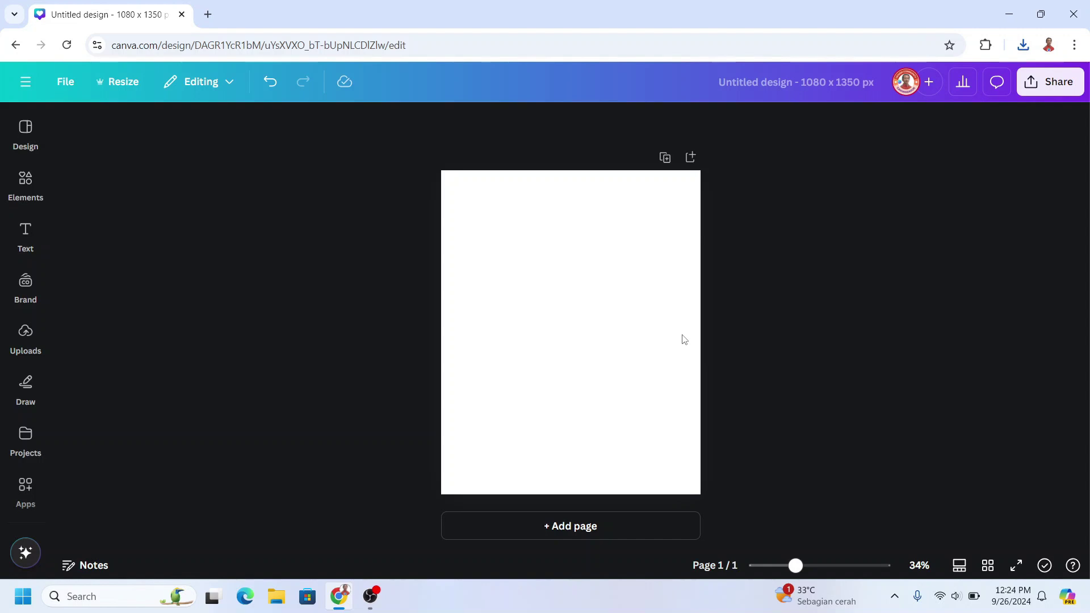
# - Place the downloaded 'Untitled design (32).png' on the page and make the background teal
pyautogui.click(1023, 45)
pyautogui.moveTo(905, 121); pyautogui.dragTo(566, 345)
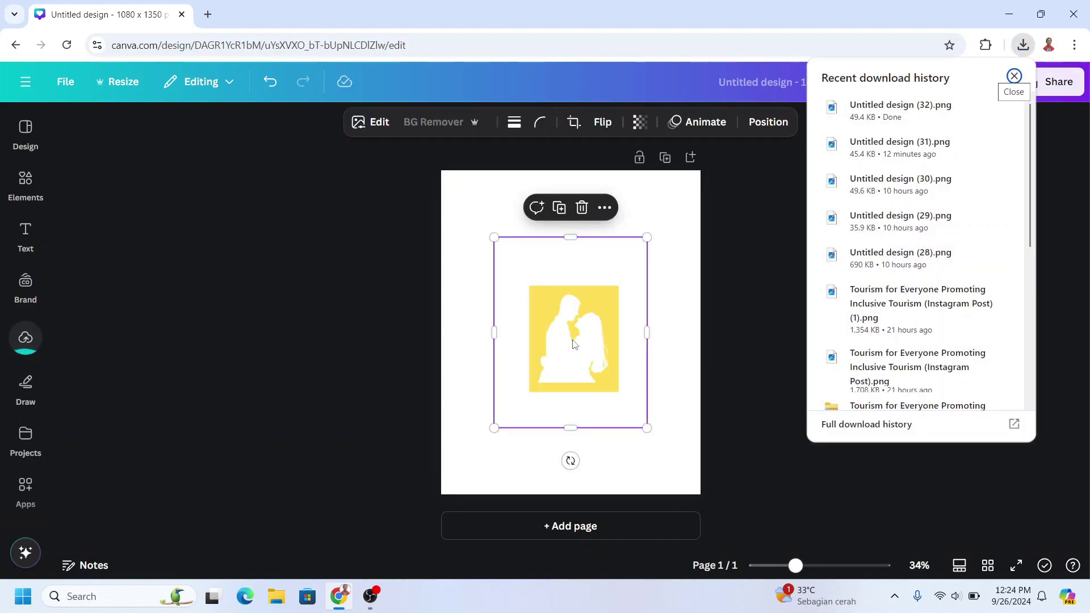
pyautogui.click(684, 207)
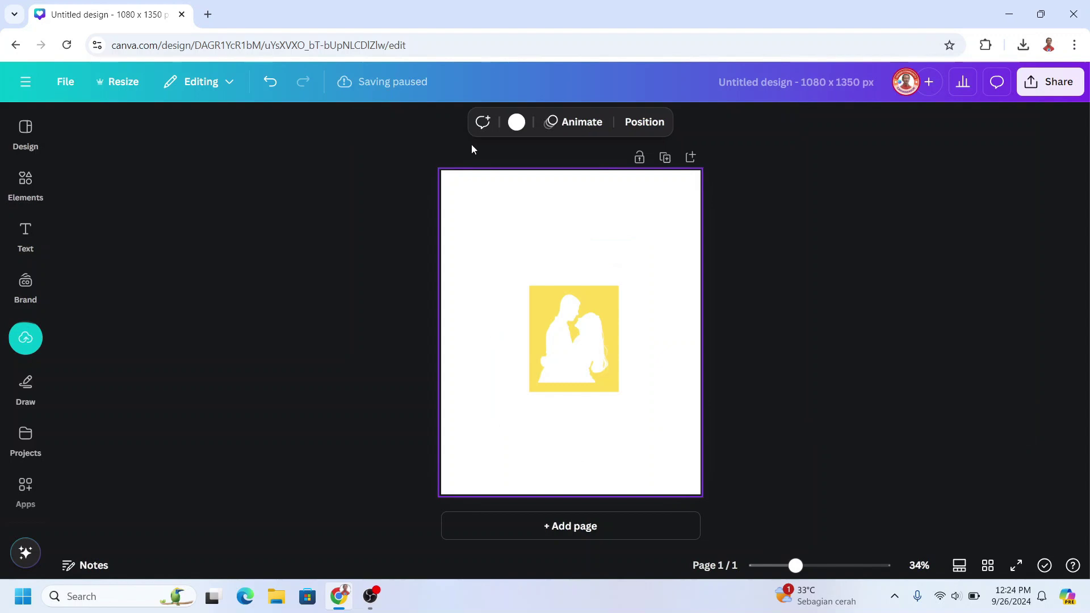
pyautogui.click(517, 122)
pyautogui.click(154, 333)
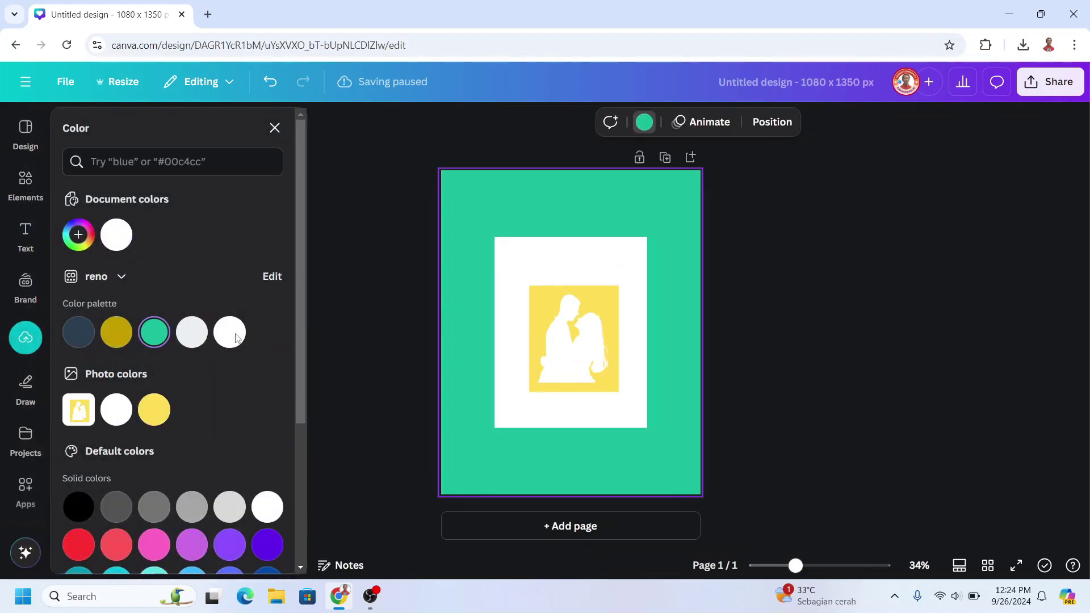
# - Remove the image's white background, enlarge it, crop its empty top and bottom, and centre it
pyautogui.click(590, 306)
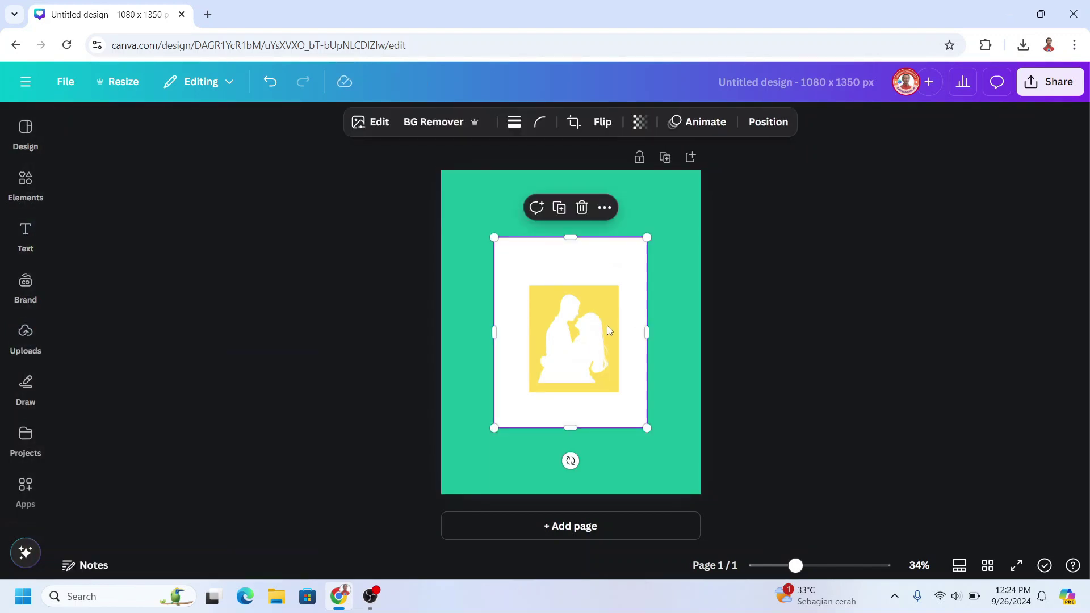
pyautogui.click(430, 126)
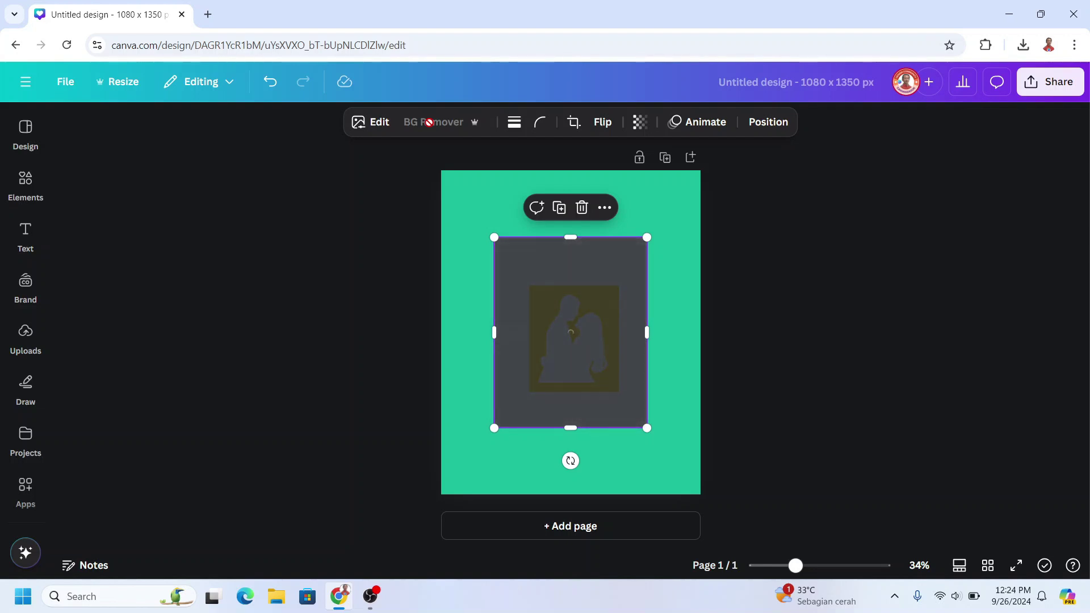
pyautogui.moveTo(494, 426); pyautogui.dragTo(413, 529)
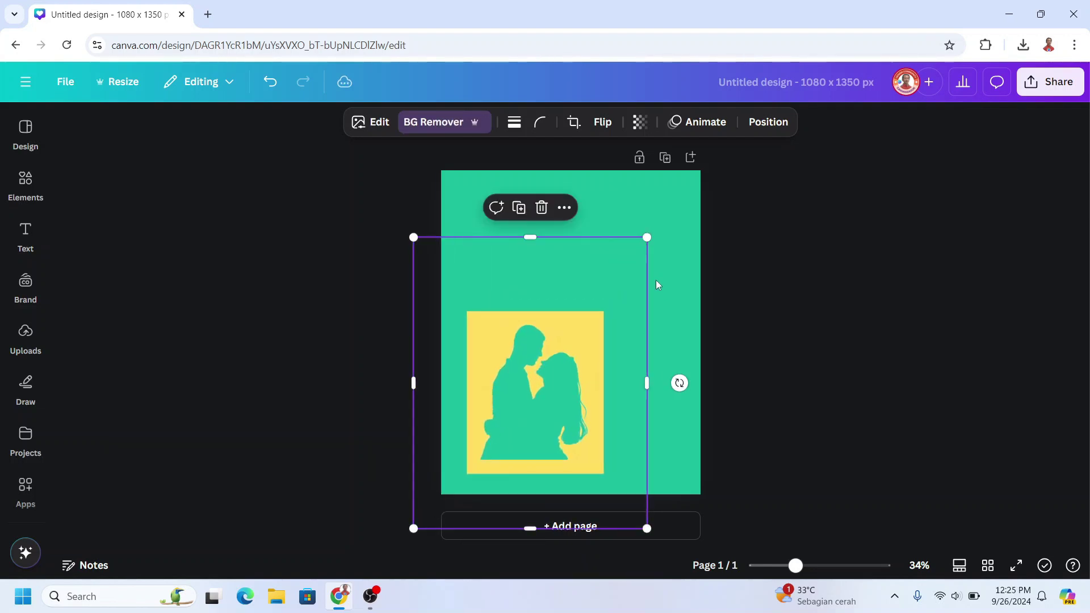
pyautogui.moveTo(648, 235); pyautogui.dragTo(733, 126)
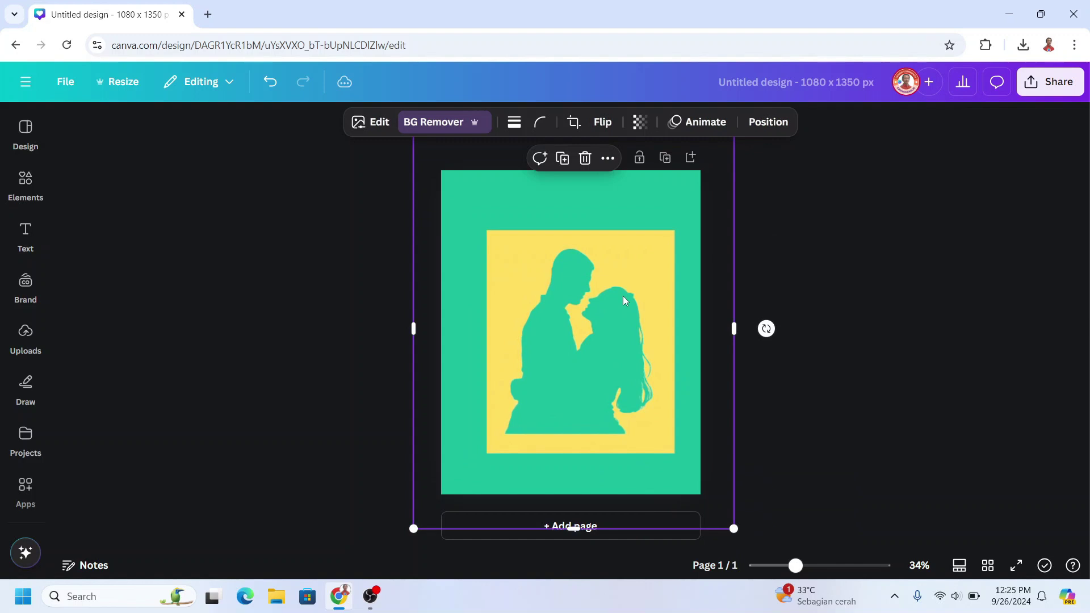
pyautogui.moveTo(622, 295); pyautogui.dragTo(621, 330)
pyautogui.moveTo(596, 195); pyautogui.dragTo(601, 246)
pyautogui.moveTo(603, 349); pyautogui.dragTo(603, 291)
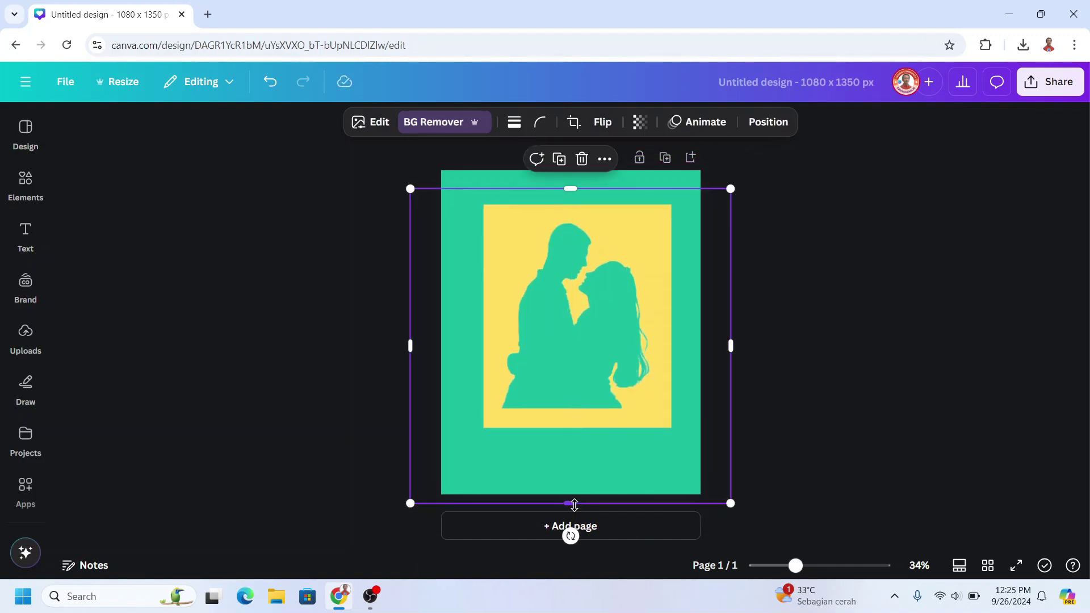
pyautogui.moveTo(575, 504); pyautogui.dragTo(575, 440)
pyautogui.moveTo(616, 362); pyautogui.dragTo(617, 378)
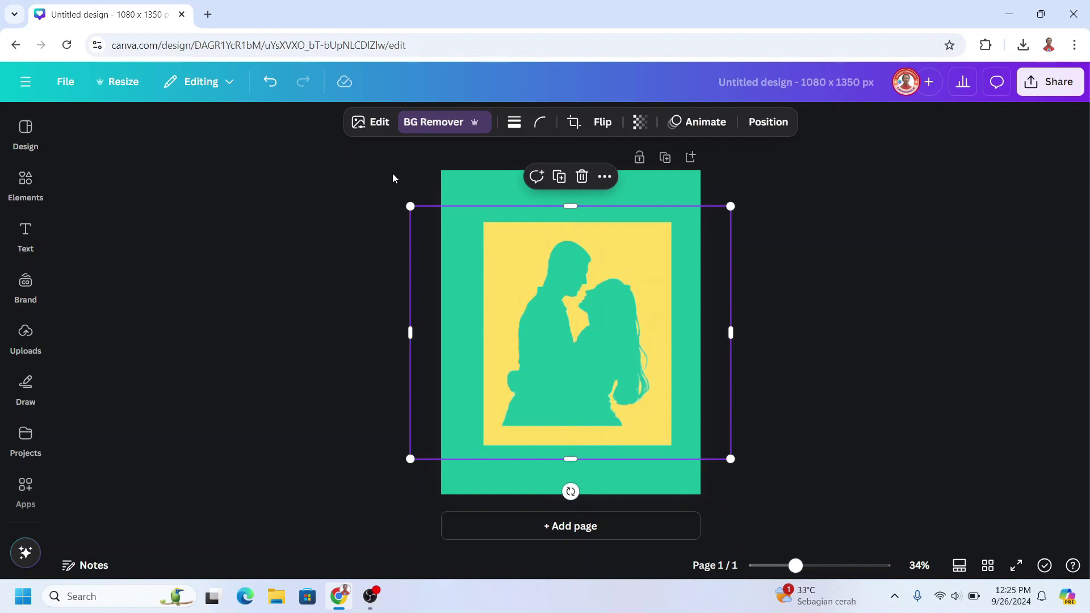
# - Give the silhouette image a black Outline shadow with its size reduced to 7
pyautogui.click(381, 121)
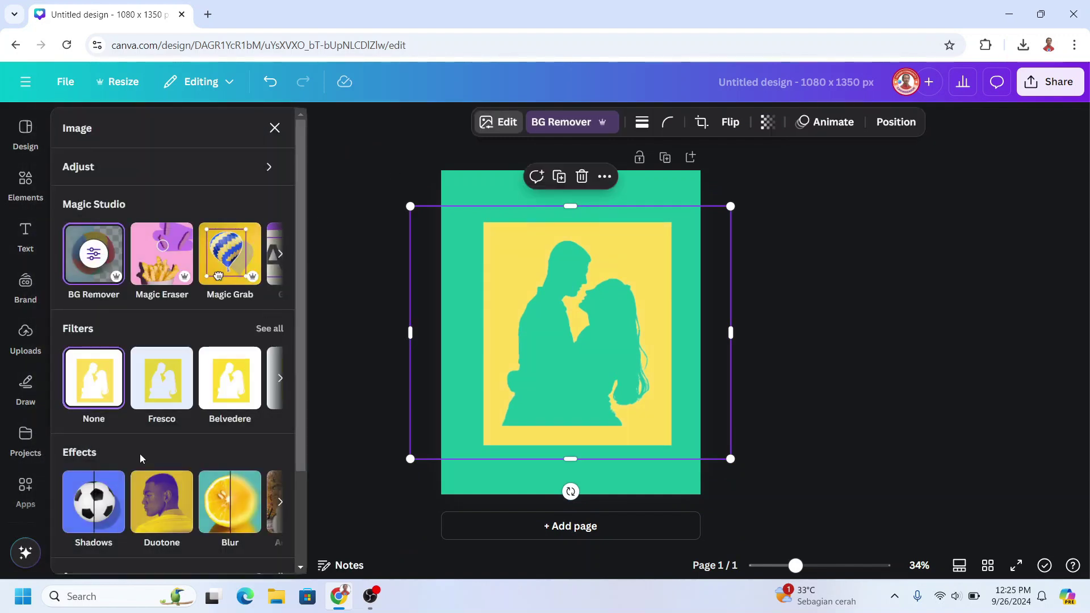
pyautogui.click(104, 516)
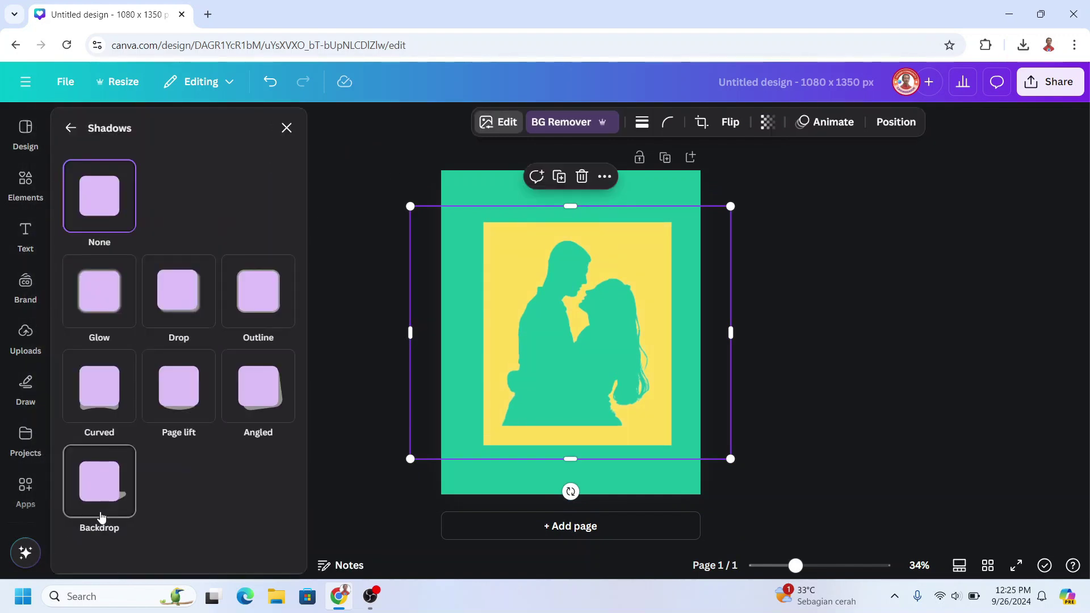
pyautogui.click(260, 300)
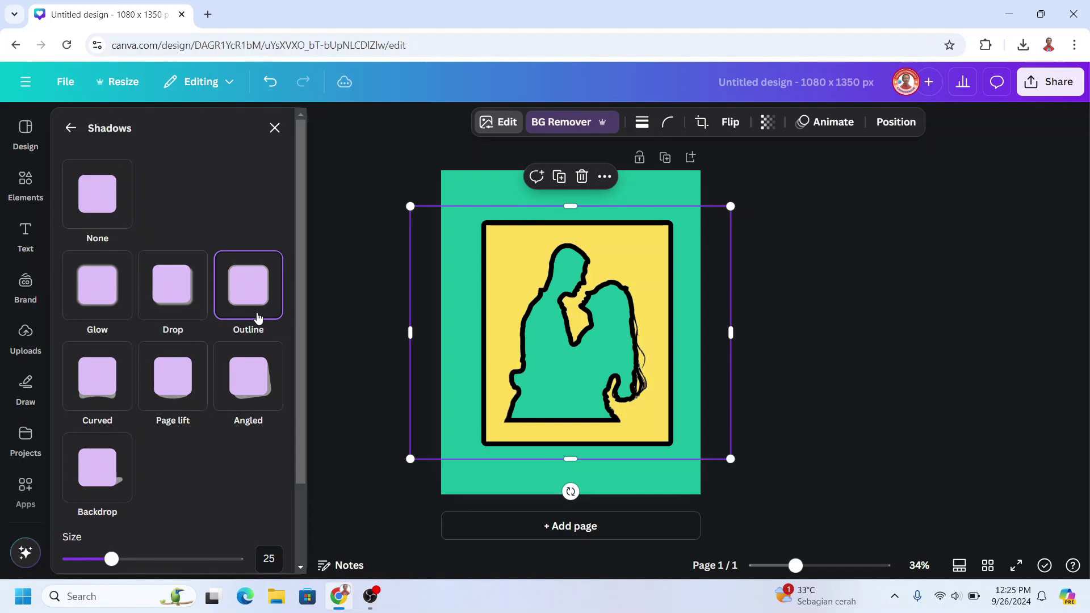
pyautogui.moveTo(112, 562); pyautogui.dragTo(82, 561)
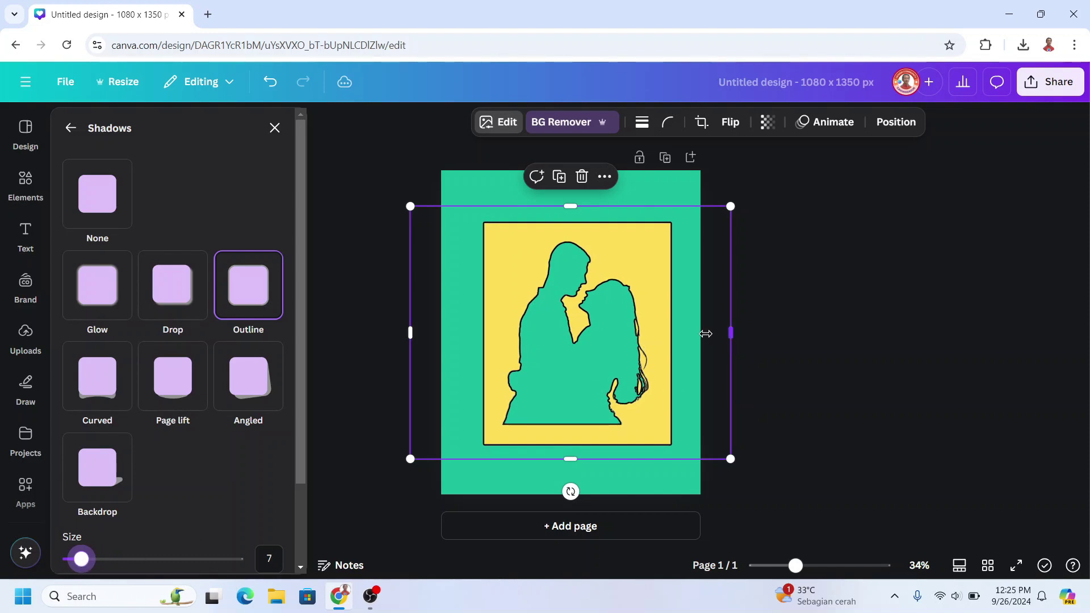
# - Crop all four sides of the outlined image to the yellow rectangle, then enlarge it
pyautogui.moveTo(706, 334); pyautogui.dragTo(668, 333)
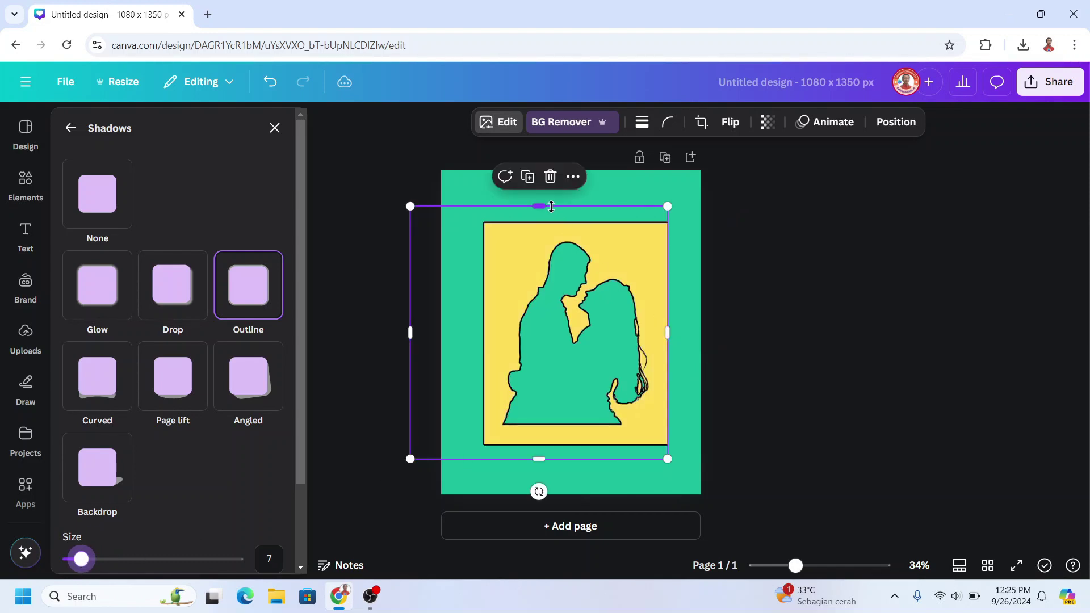
pyautogui.moveTo(553, 216); pyautogui.dragTo(553, 240)
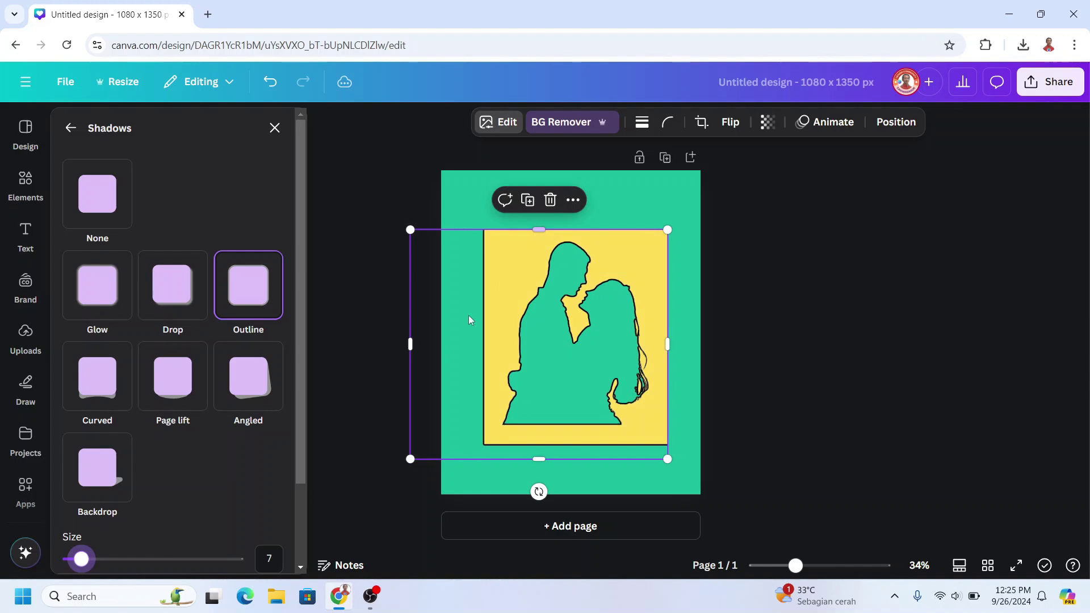
pyautogui.moveTo(437, 341); pyautogui.dragTo(490, 343)
pyautogui.moveTo(581, 458); pyautogui.dragTo(578, 435)
pyautogui.moveTo(477, 445); pyautogui.dragTo(457, 469)
pyautogui.moveTo(679, 224); pyautogui.dragTo(682, 216)
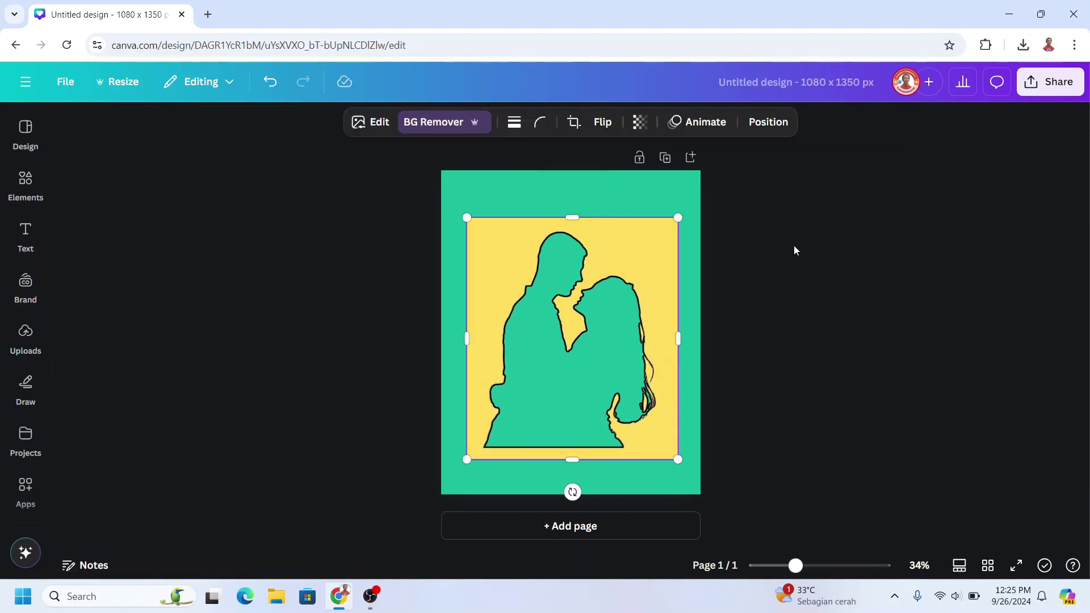
# - Add the 'Foreground branches of large trees' graphic from recently used elements over the silhouette
pyautogui.click(25, 180)
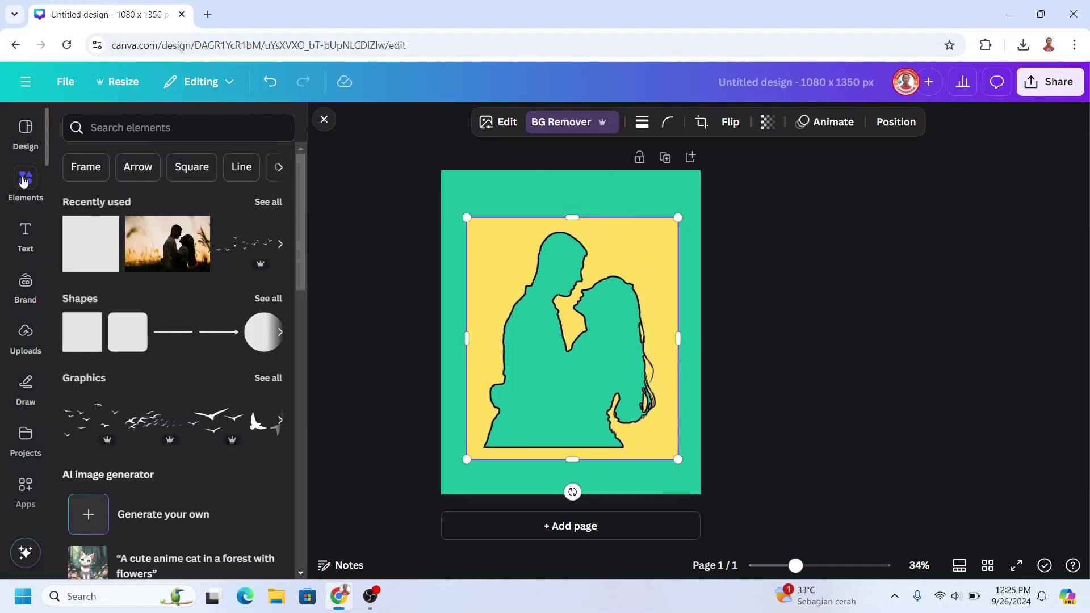
pyautogui.click(268, 202)
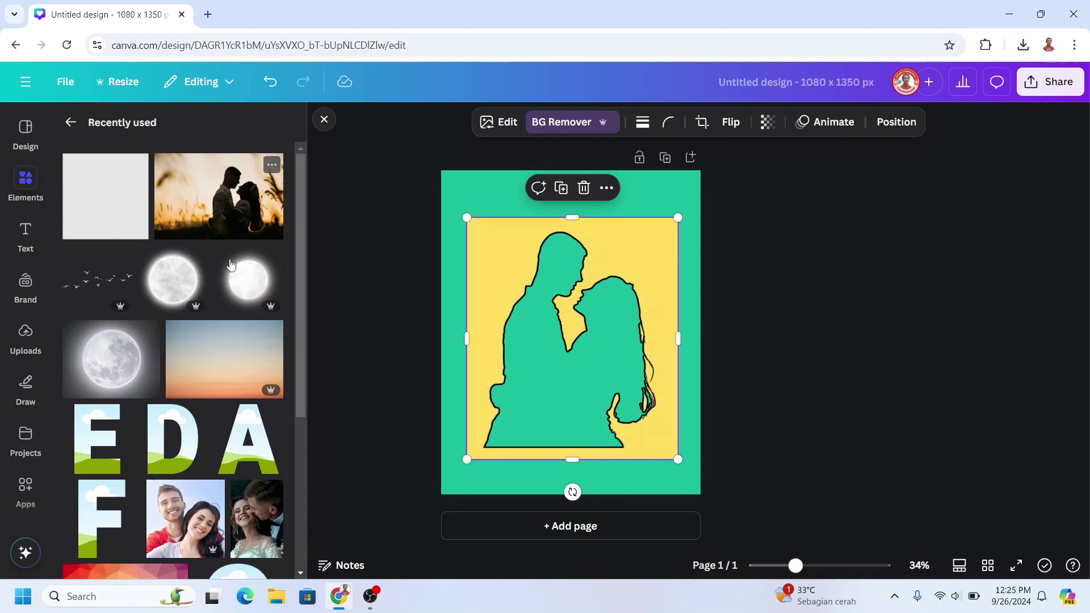
pyautogui.scroll(-5, 214, 302)
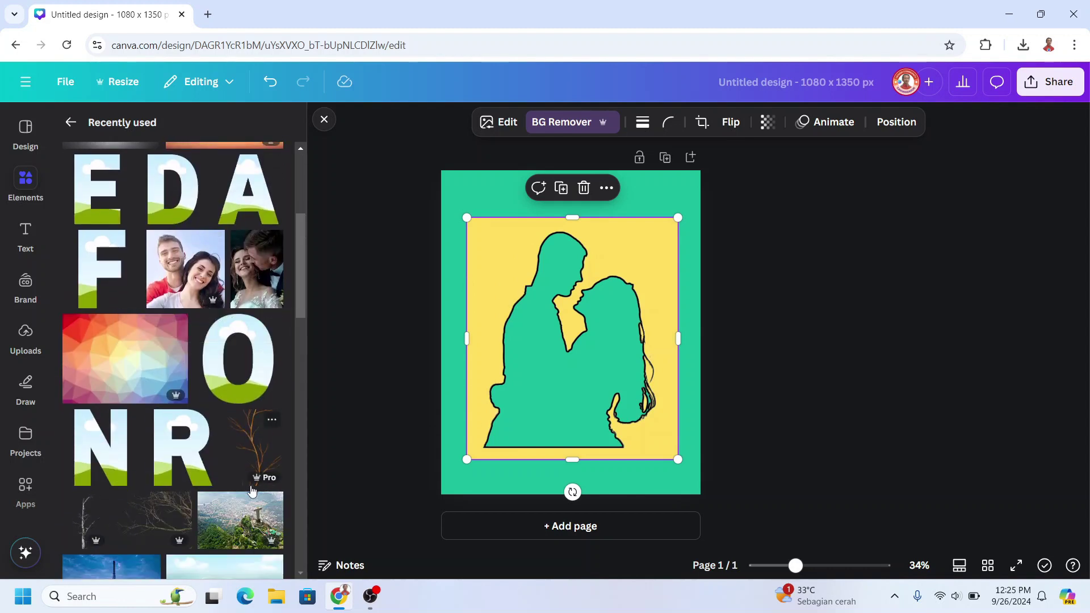
pyautogui.click(182, 507)
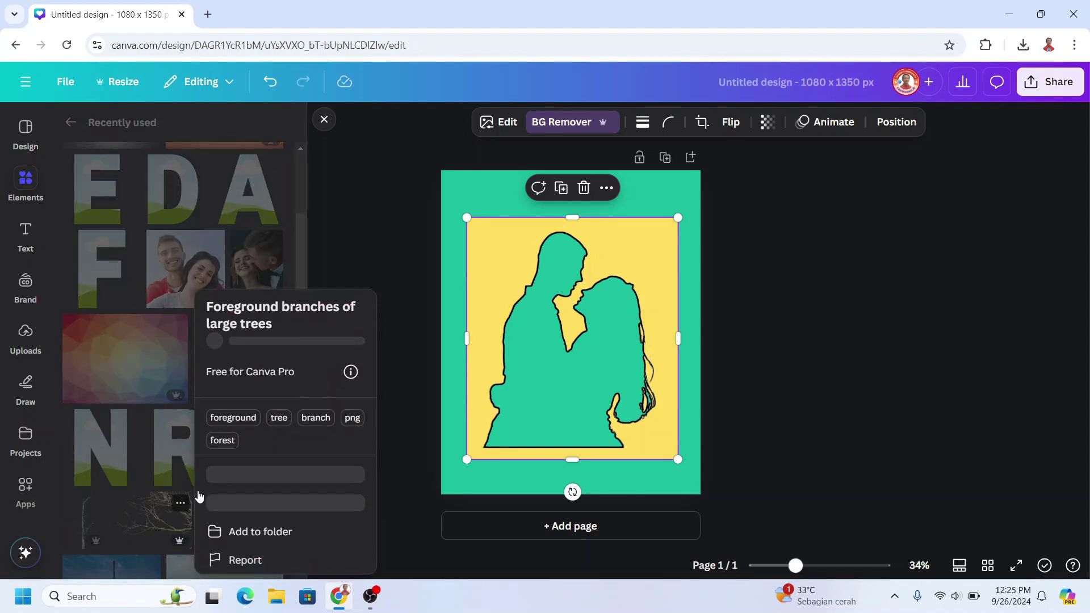
pyautogui.click(161, 519)
pyautogui.click(163, 521)
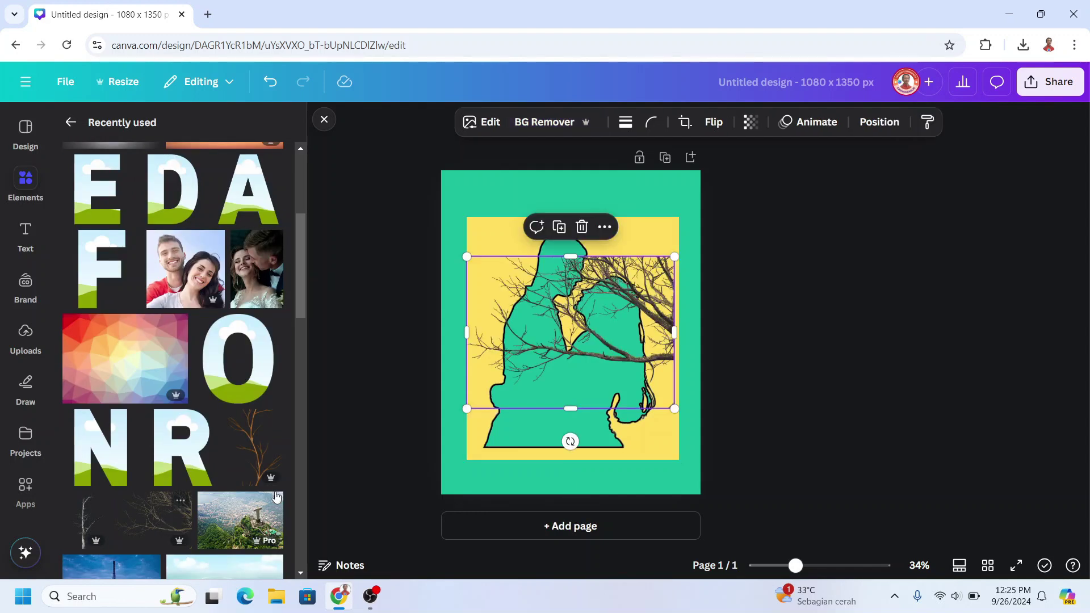
# - Apply a custom Duotone to the branches with #000000 highlights and black shadows
pyautogui.click(491, 125)
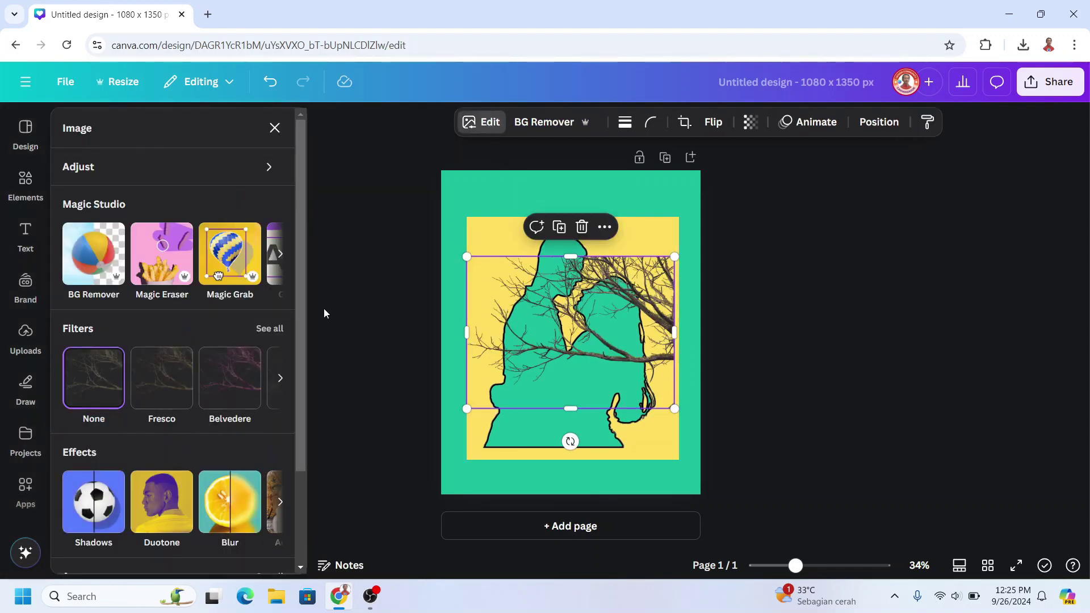
pyautogui.click(155, 517)
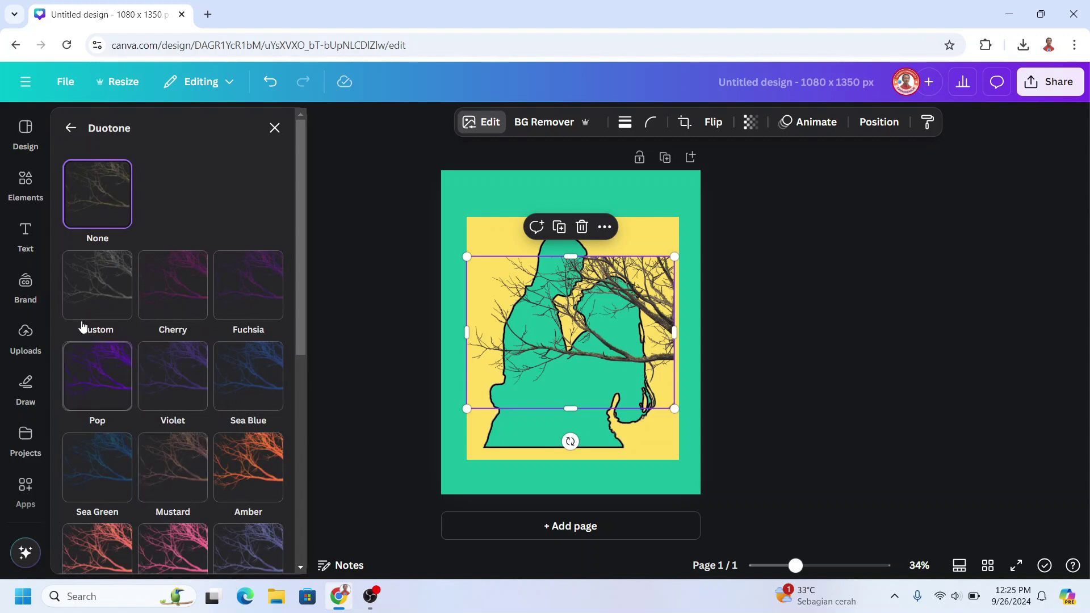
pyautogui.click(95, 288)
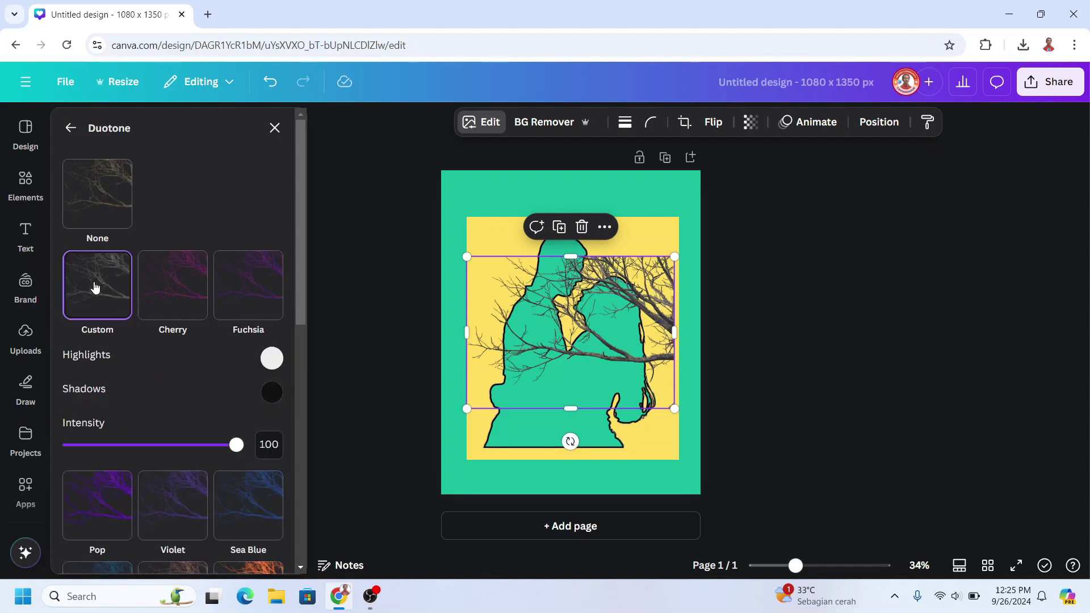
pyautogui.click(271, 363)
pyautogui.write('000000')
pyautogui.click(260, 401)
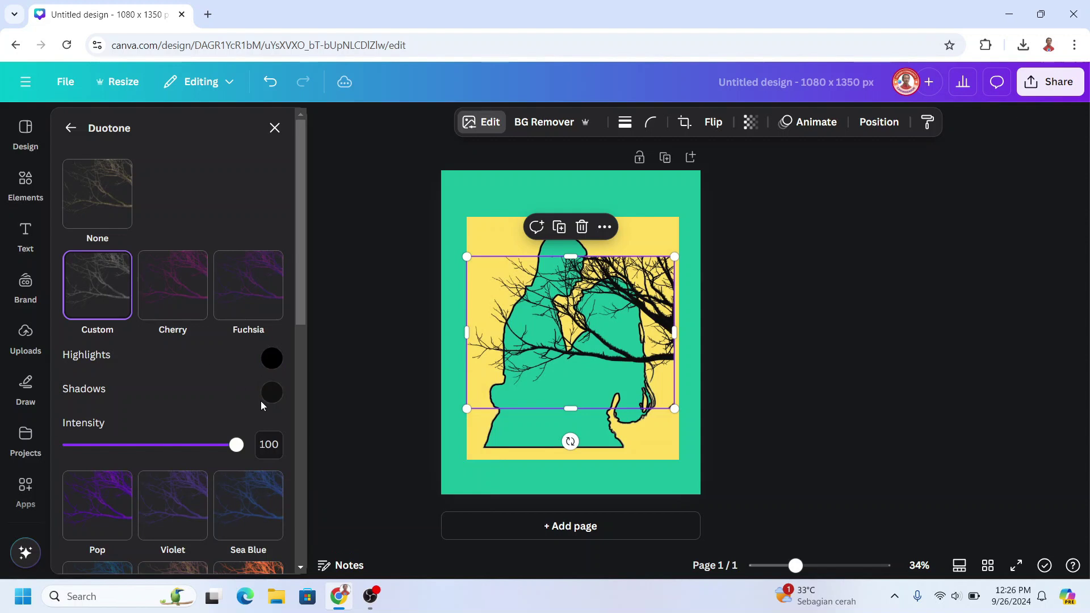
pyautogui.click(273, 401)
pyautogui.click(276, 498)
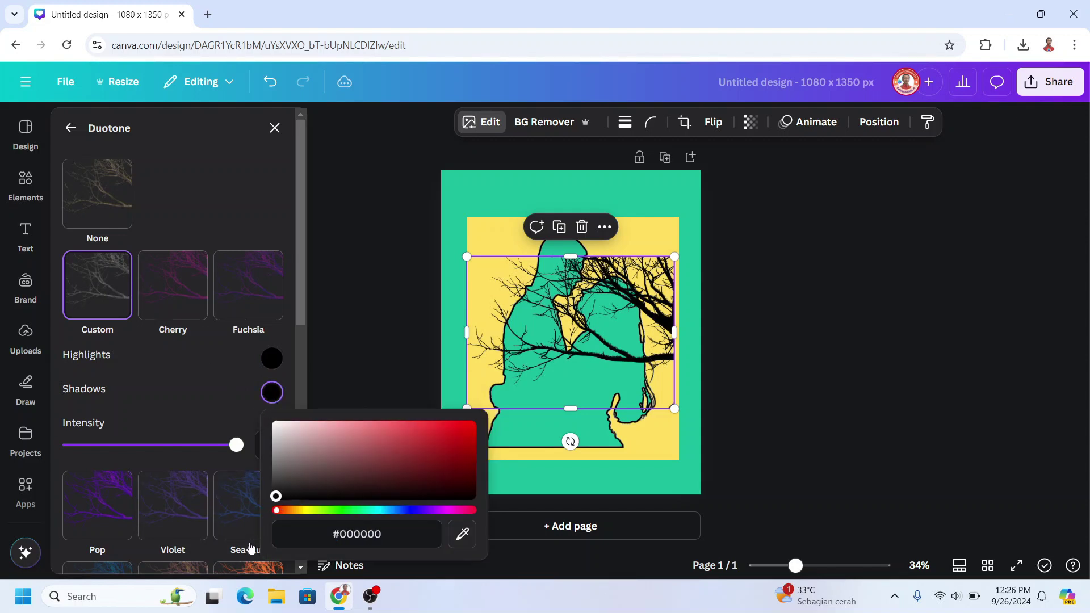
pyautogui.click(376, 222)
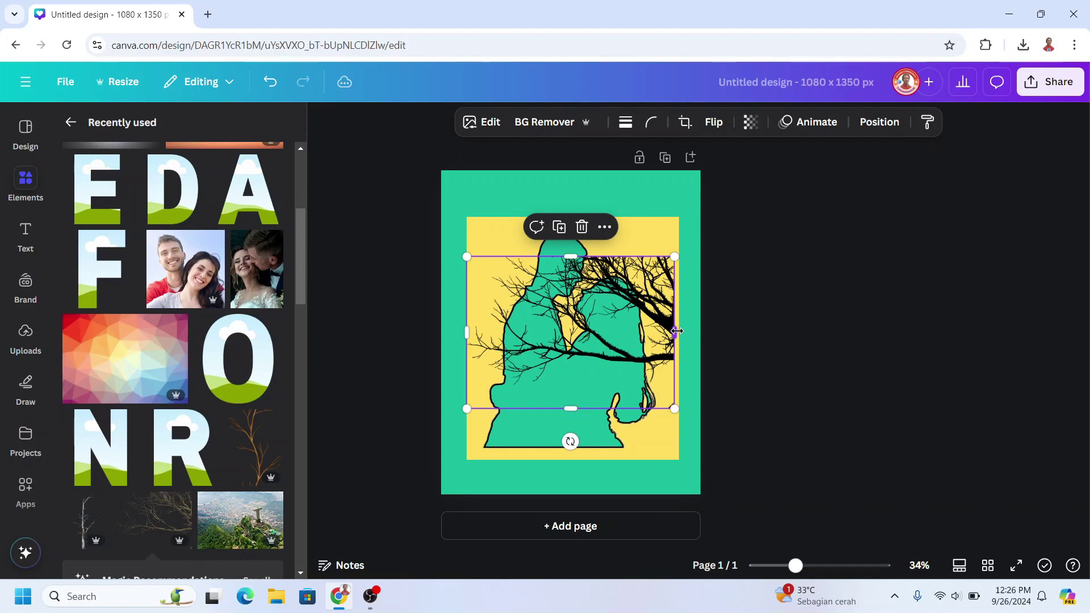
# - Narrow the black branches, tilt them to nearly upright, and shift them right
pyautogui.moveTo(668, 328); pyautogui.dragTo(698, 395)
pyautogui.moveTo(634, 518); pyautogui.dragTo(587, 506)
pyautogui.moveTo(646, 412); pyautogui.dragTo(619, 436)
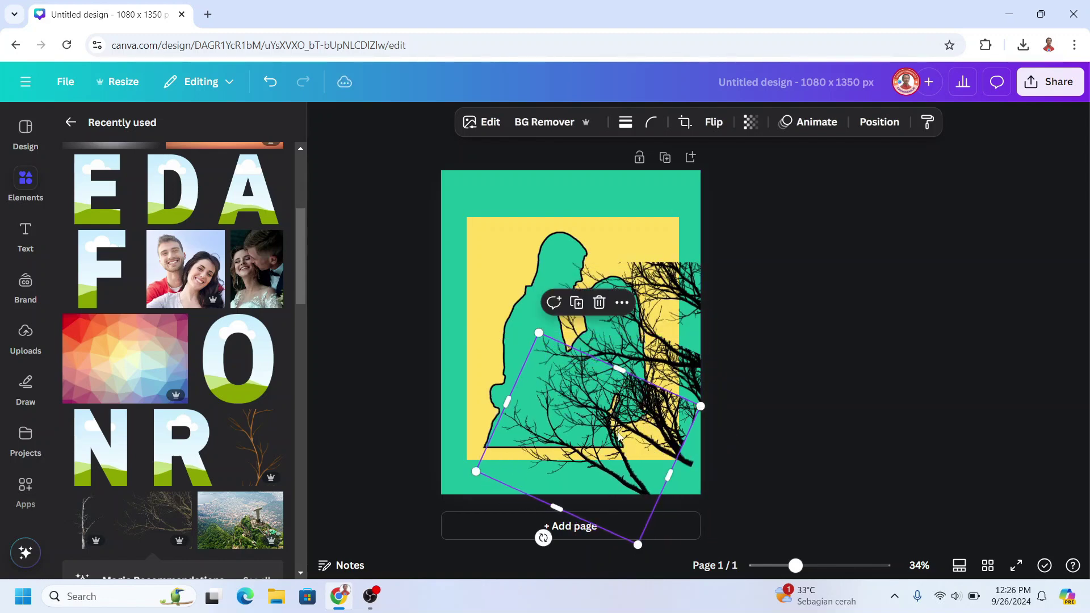
pyautogui.moveTo(544, 538); pyautogui.dragTo(591, 531)
pyautogui.moveTo(635, 450); pyautogui.dragTo(632, 448)
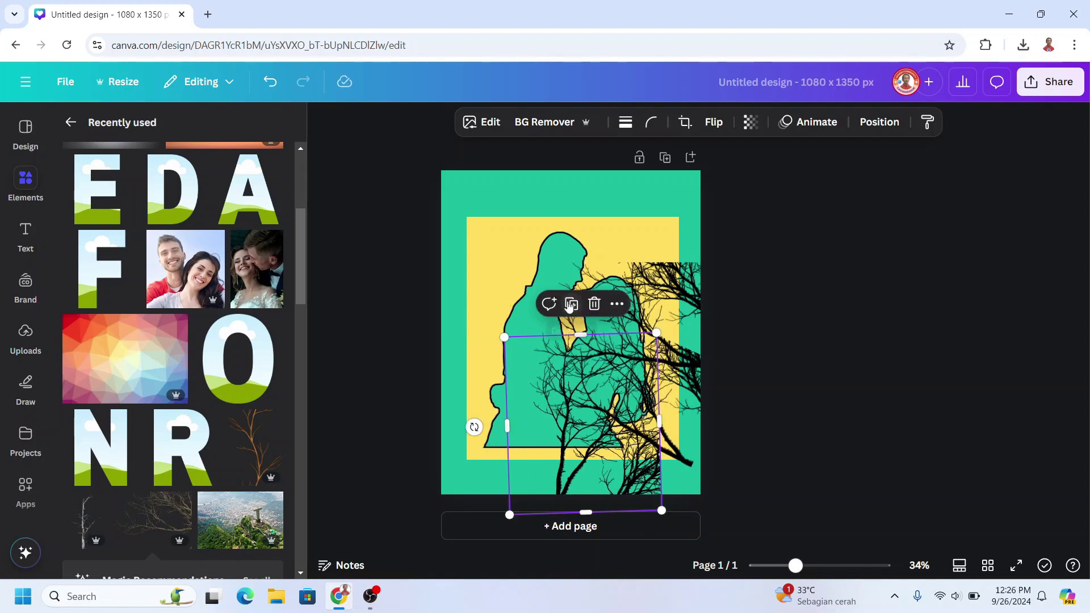
# - Duplicate the branches, flip the copy horizontally, and rotate it to a steep tilt
pyautogui.click(570, 305)
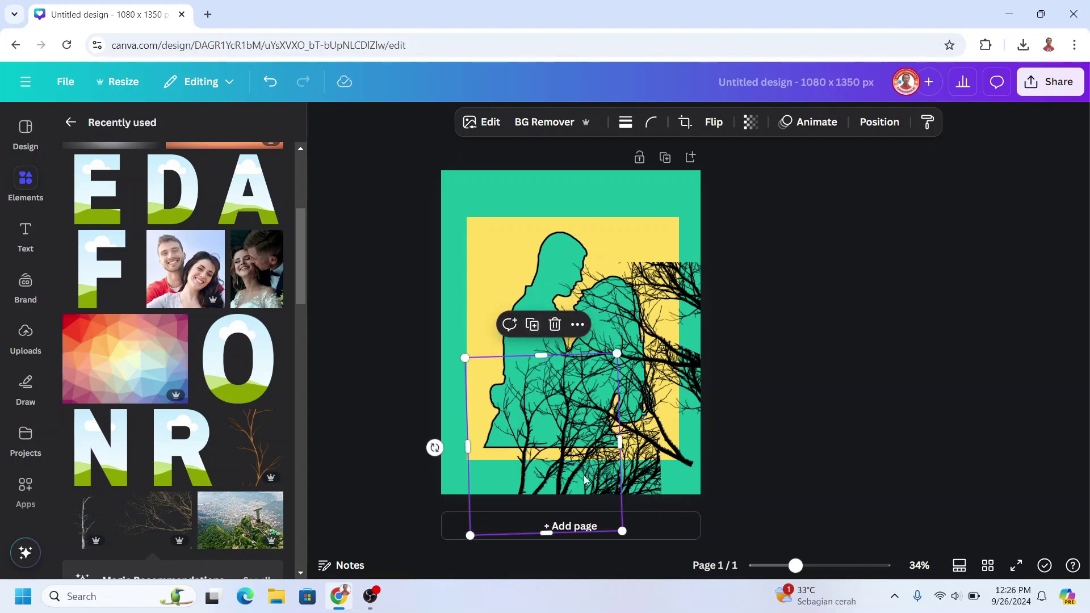
pyautogui.click(715, 126)
pyautogui.click(723, 169)
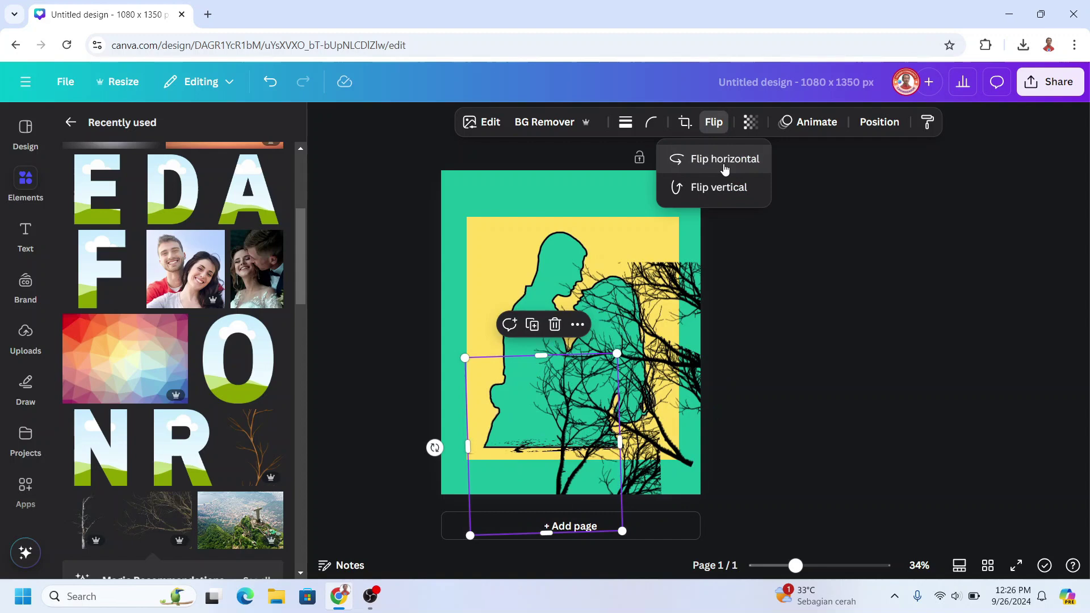
pyautogui.moveTo(435, 448); pyautogui.dragTo(514, 430)
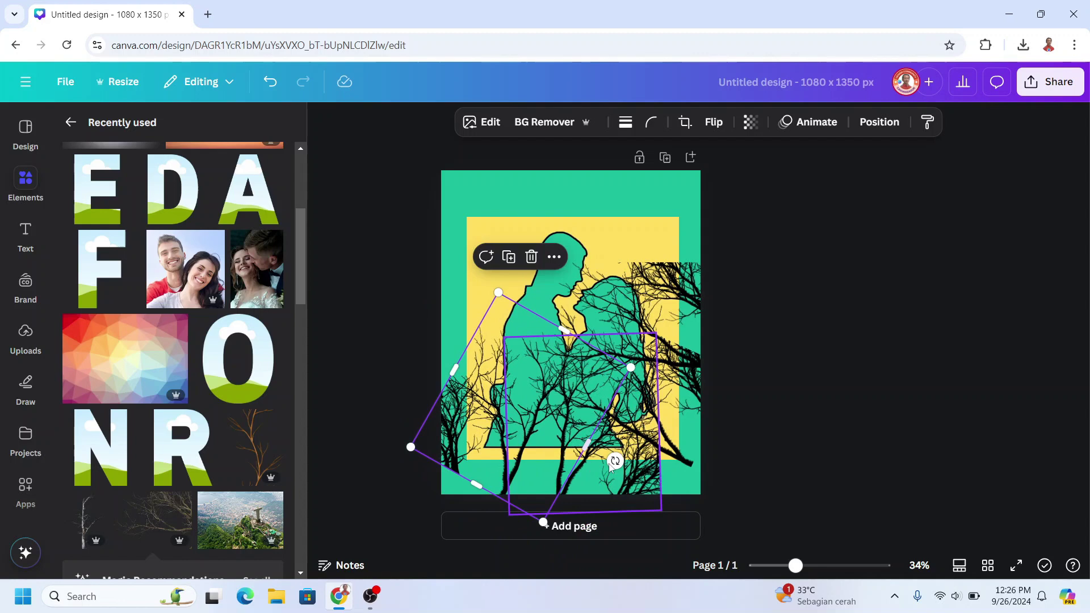
pyautogui.hotkey('ctrl', 'z')
pyautogui.hotkey('ctrl', 'z')
pyautogui.hotkey('ctrl', 'y')
pyautogui.hotkey('ctrl', 'y')
pyautogui.hotkey('ctrl', 'y')
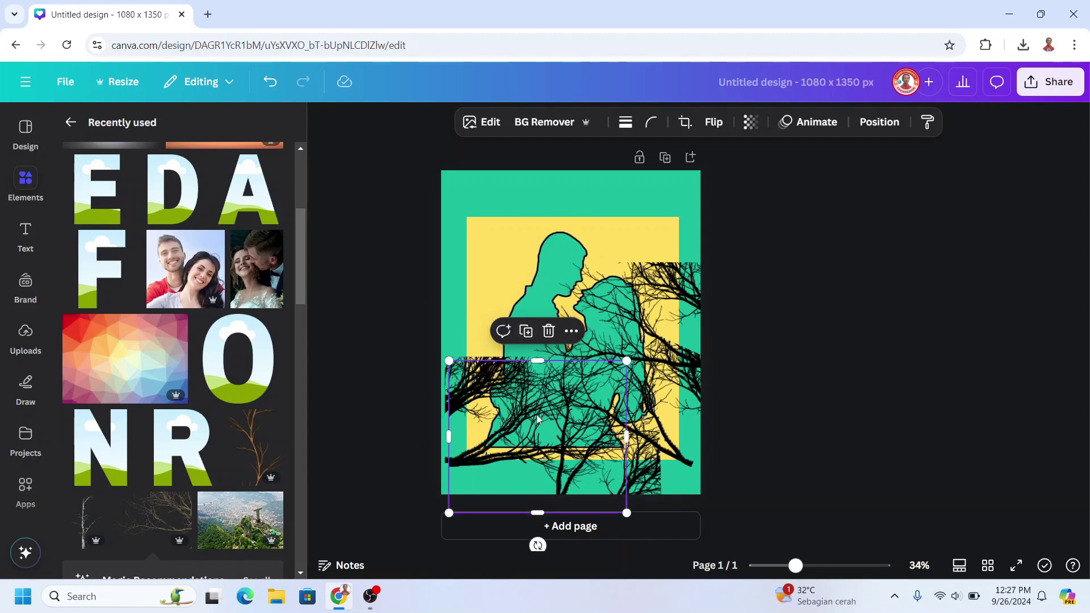
pyautogui.hotkey('ctrl', 'z')
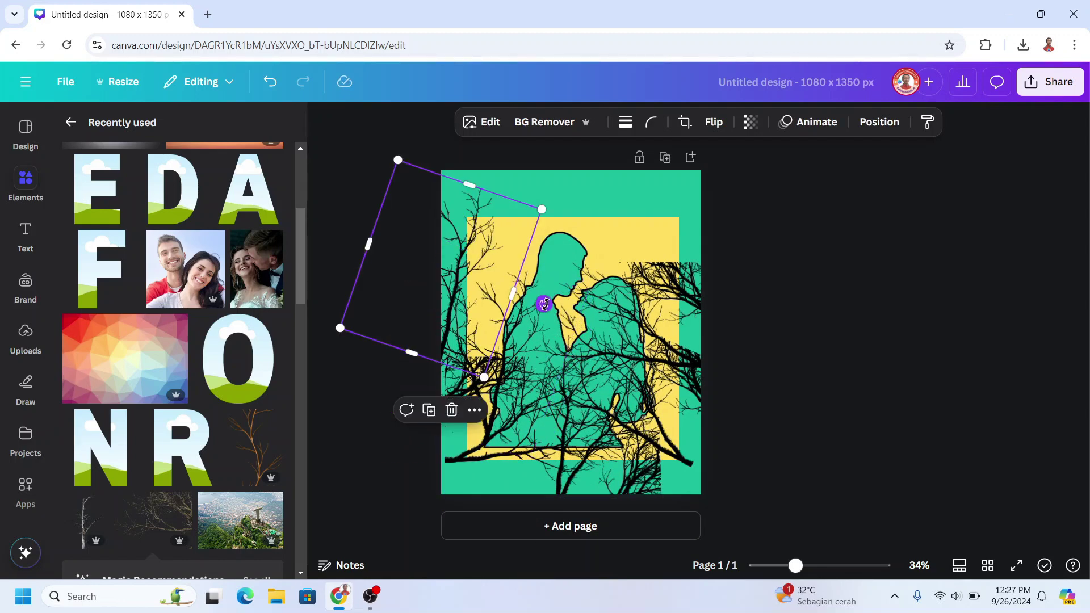
# - Move the branch copies over the top and upper-left areas of the page
pyautogui.moveTo(540, 304); pyautogui.dragTo(654, 271)
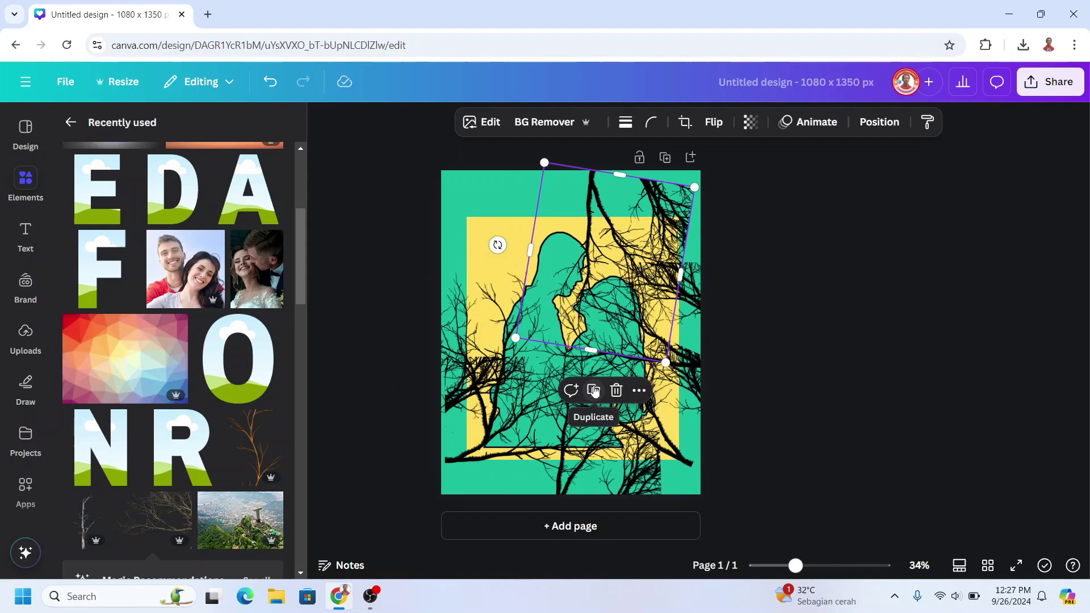
pyautogui.moveTo(606, 307); pyautogui.dragTo(562, 305)
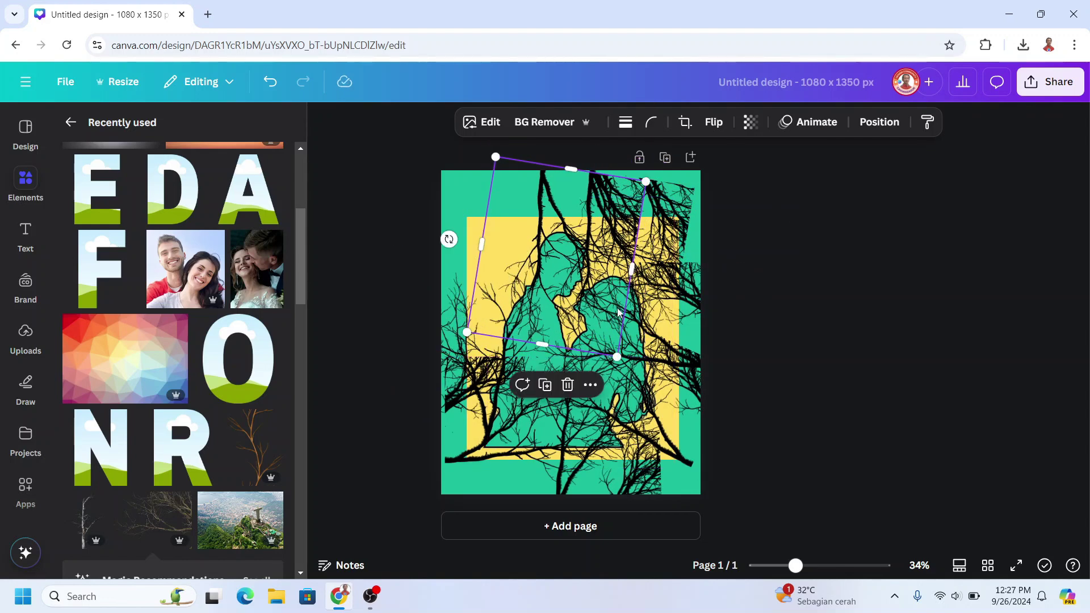
pyautogui.moveTo(537, 363); pyautogui.dragTo(502, 291)
pyautogui.click(820, 266)
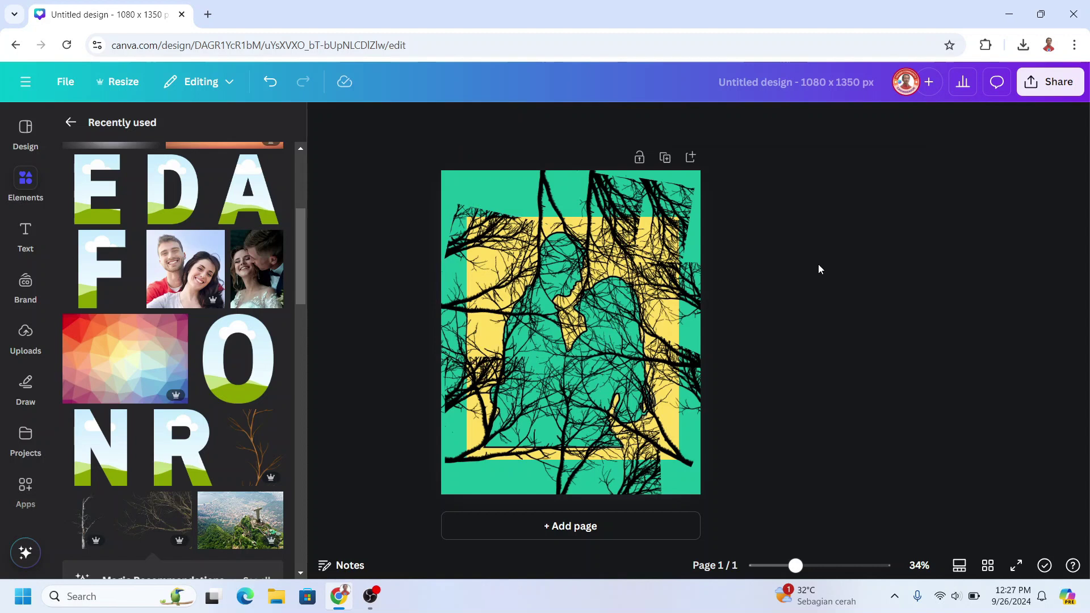
# - In the Layers list, move the yellow couple silhouette layer above all the tree-branch layers
pyautogui.click(618, 199)
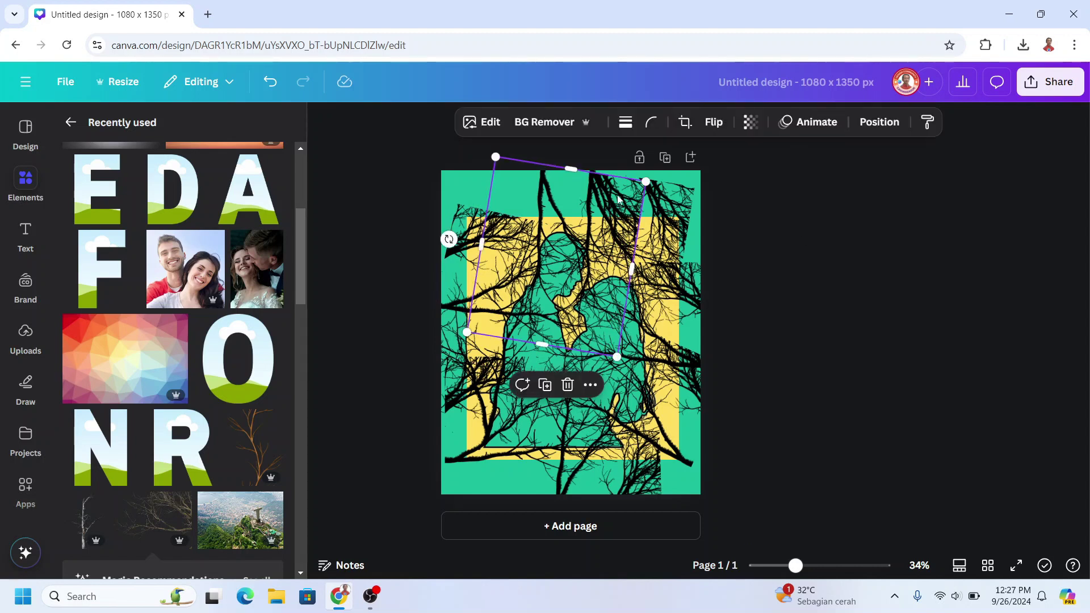
pyautogui.click(884, 126)
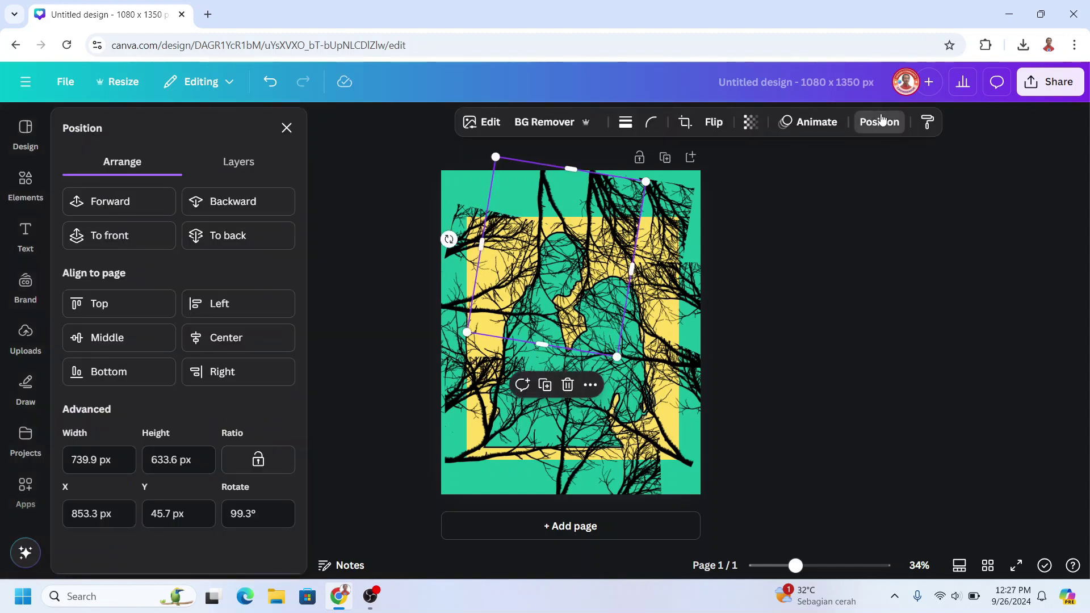
pyautogui.click(252, 165)
pyautogui.scroll(-3, 222, 341)
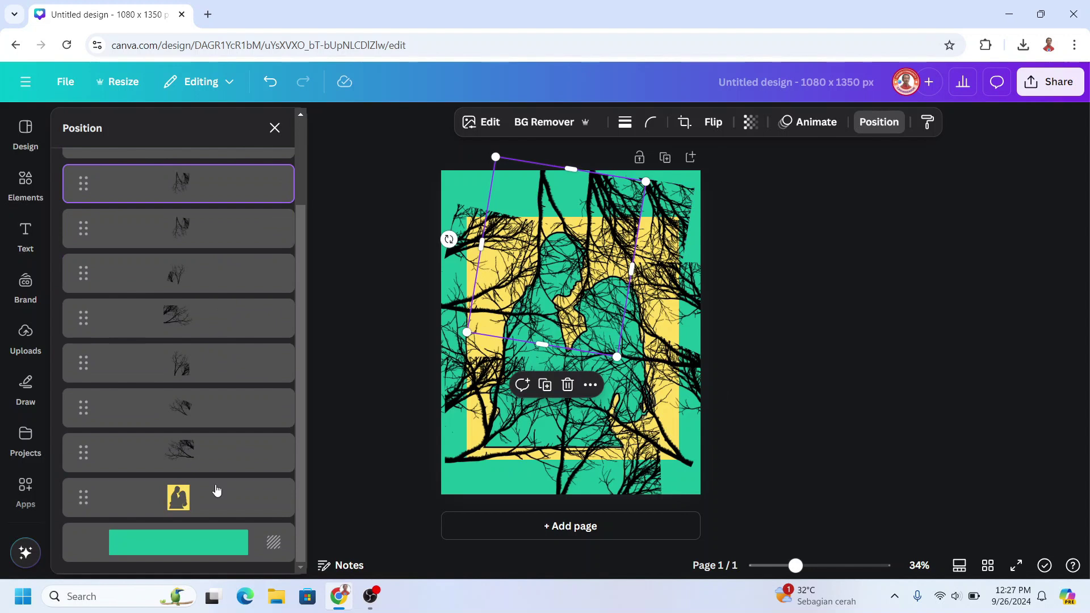
pyautogui.moveTo(213, 507); pyautogui.dragTo(216, 245)
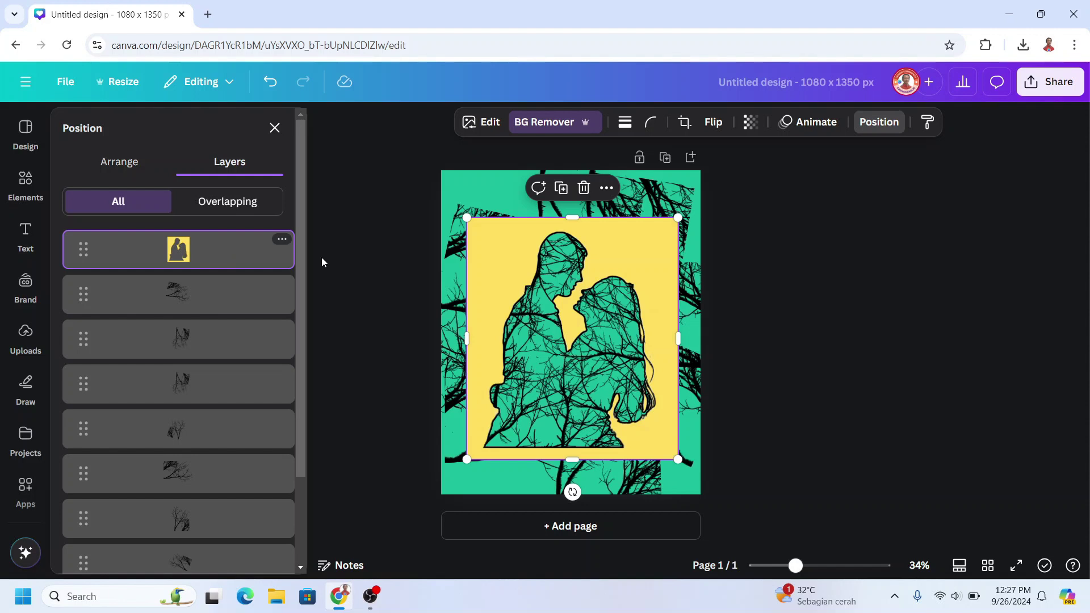
# - Change the page background from green to the yellow Photo colors swatch
pyautogui.click(467, 175)
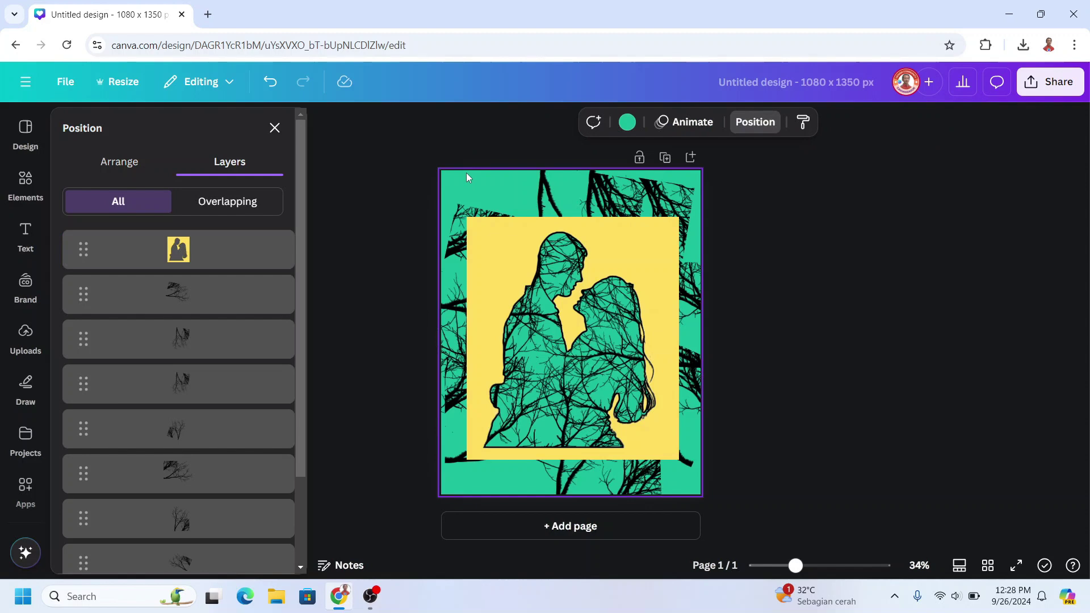
pyautogui.click(627, 122)
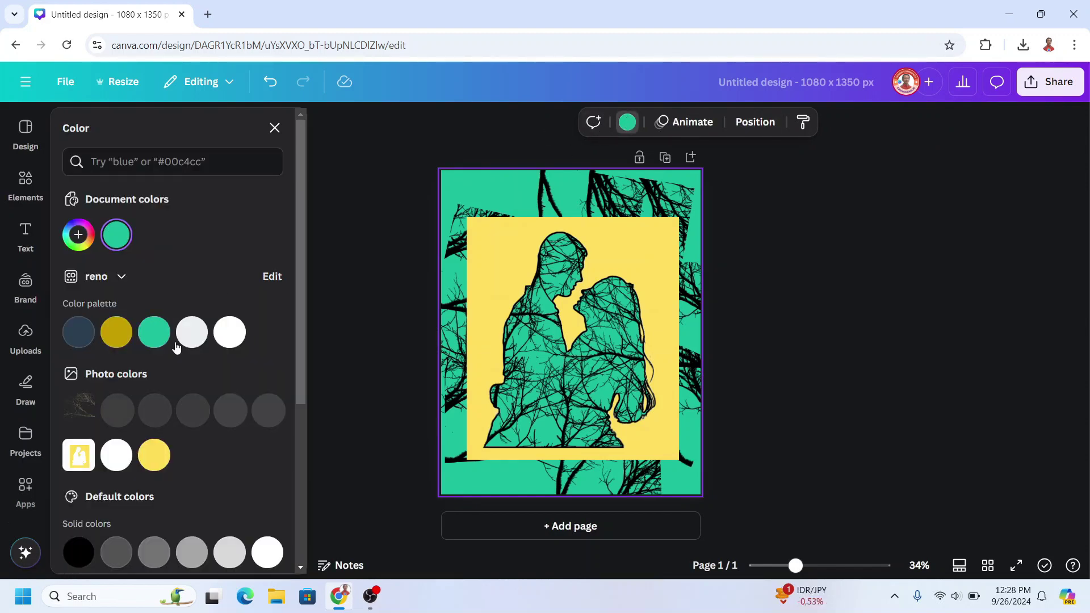
pyautogui.click(154, 455)
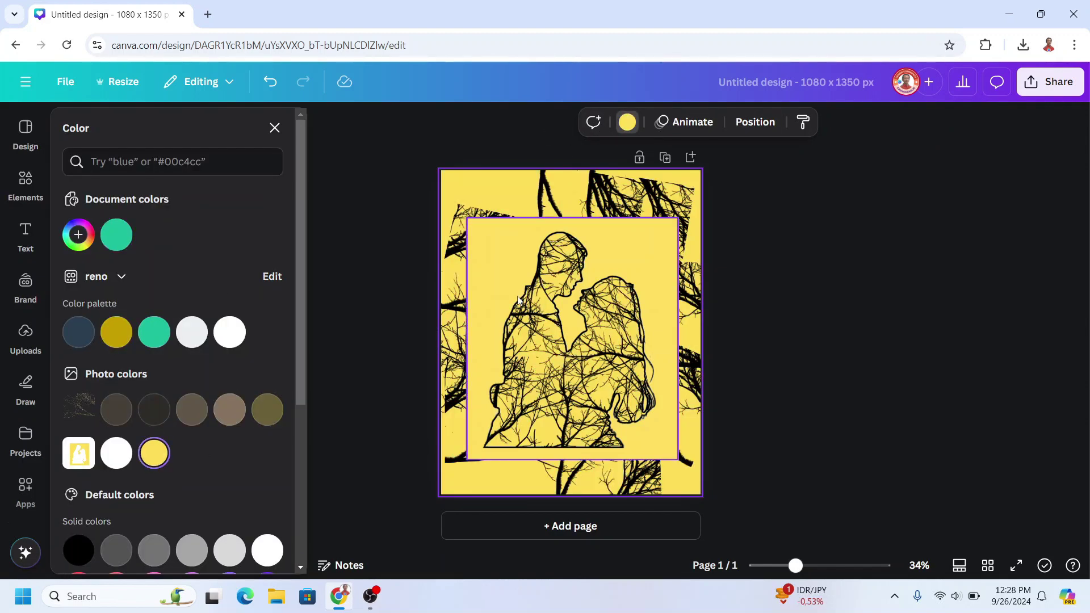
# - Add a light yellow square from Elements as a bar along the page's top edge
pyautogui.click(23, 181)
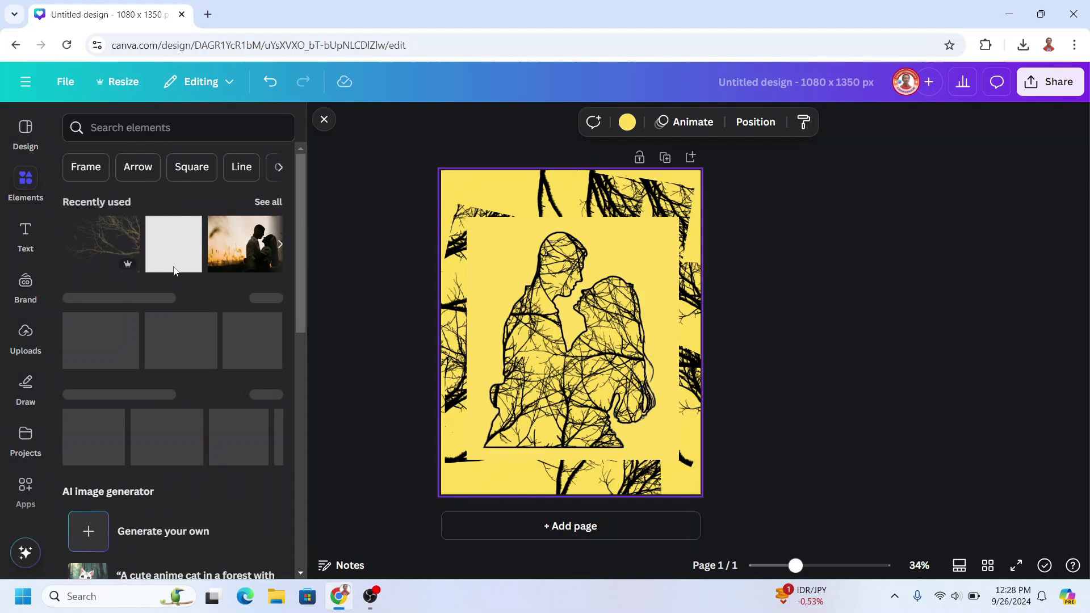
pyautogui.click(172, 243)
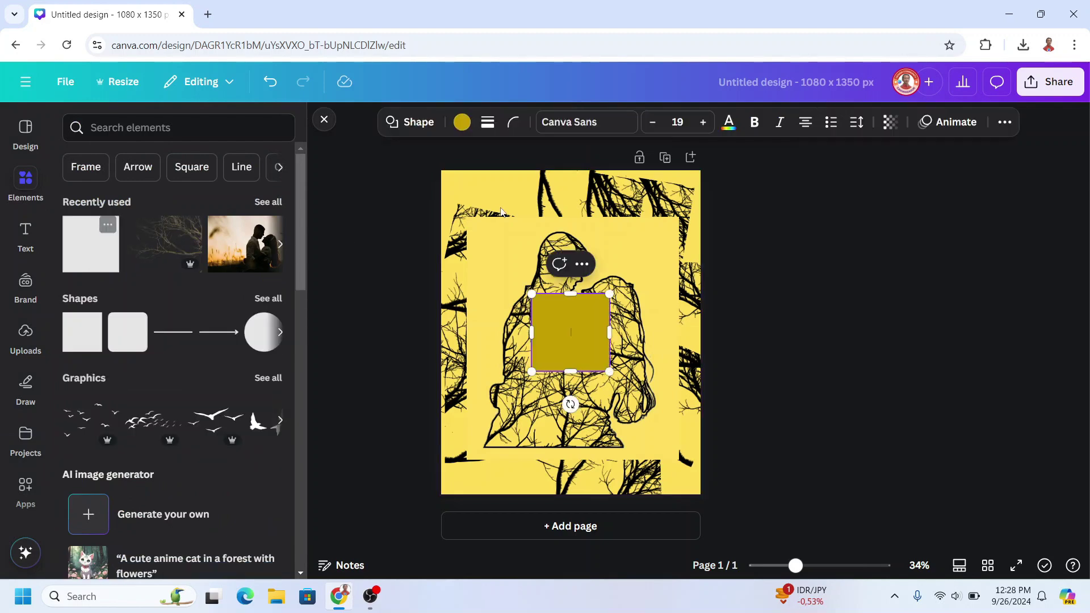
pyautogui.click(463, 122)
pyautogui.click(154, 453)
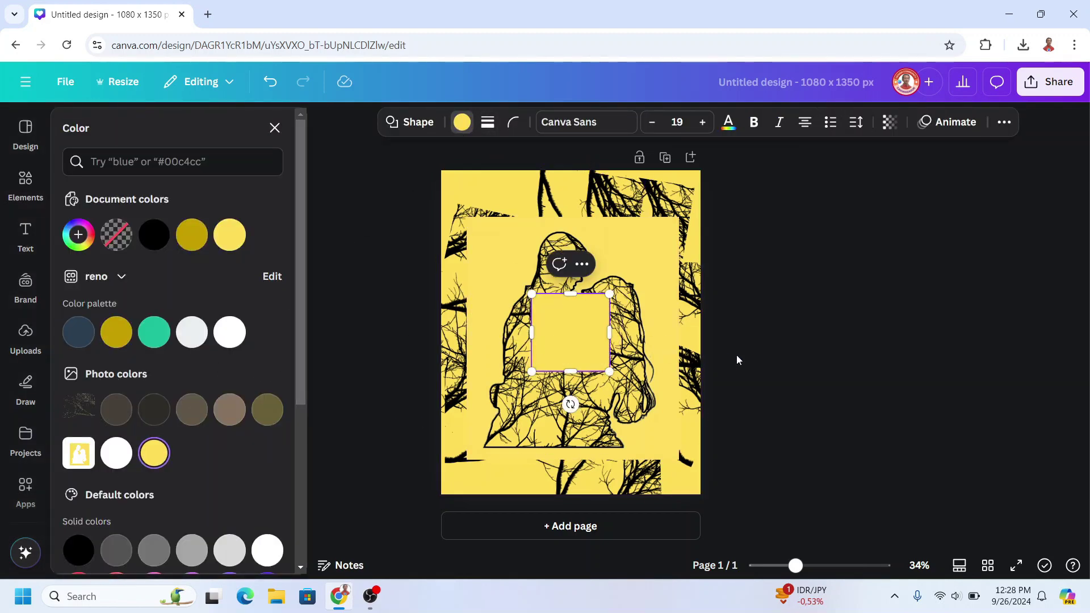
pyautogui.press('Escape')
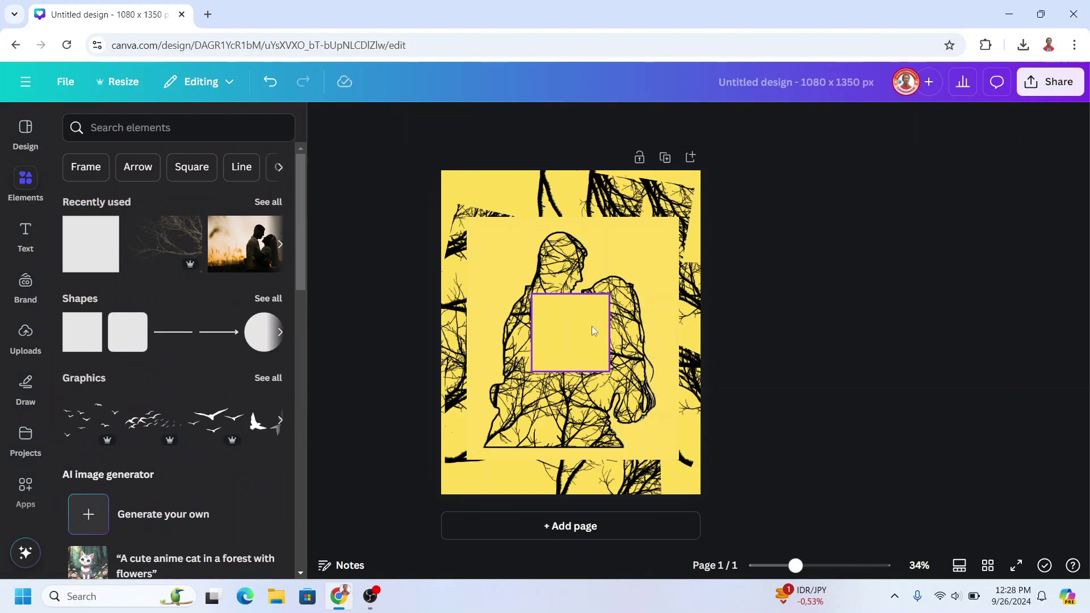
pyautogui.moveTo(592, 326); pyautogui.dragTo(710, 202)
# - Duplicate the yellow bar into strips along the bottom, left and right page edges
pyautogui.click(563, 253)
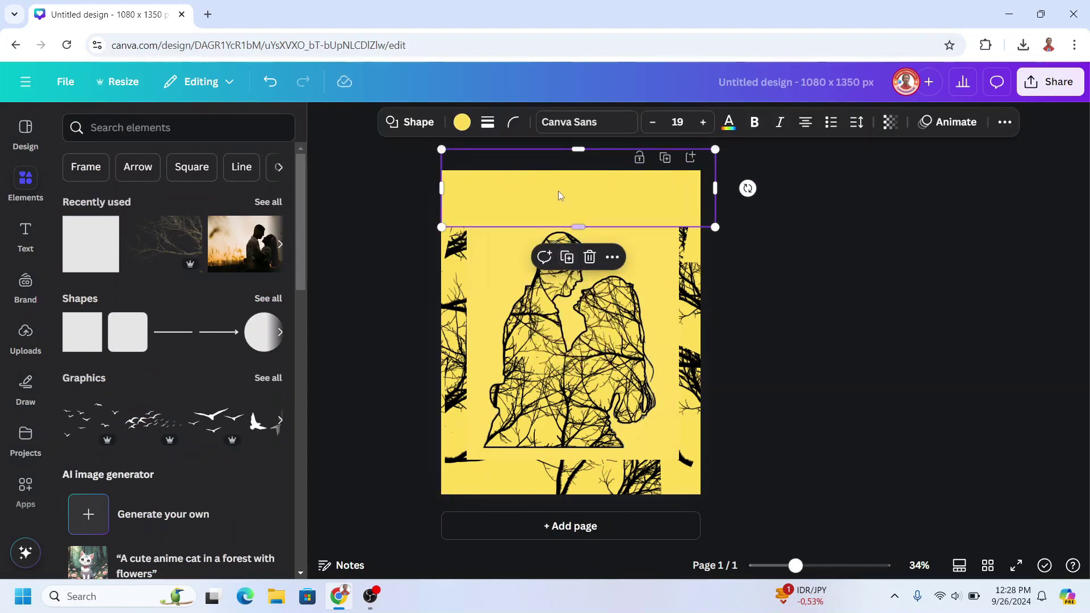
pyautogui.moveTo(557, 197); pyautogui.dragTo(549, 476)
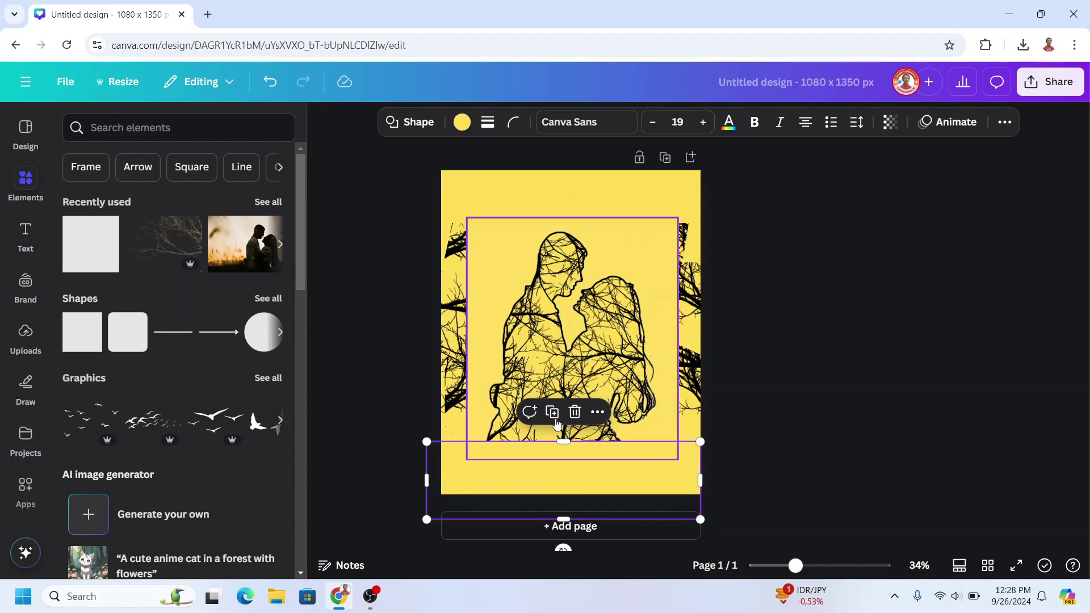
pyautogui.moveTo(706, 484); pyautogui.dragTo(477, 484)
pyautogui.moveTo(455, 445); pyautogui.dragTo(454, 171)
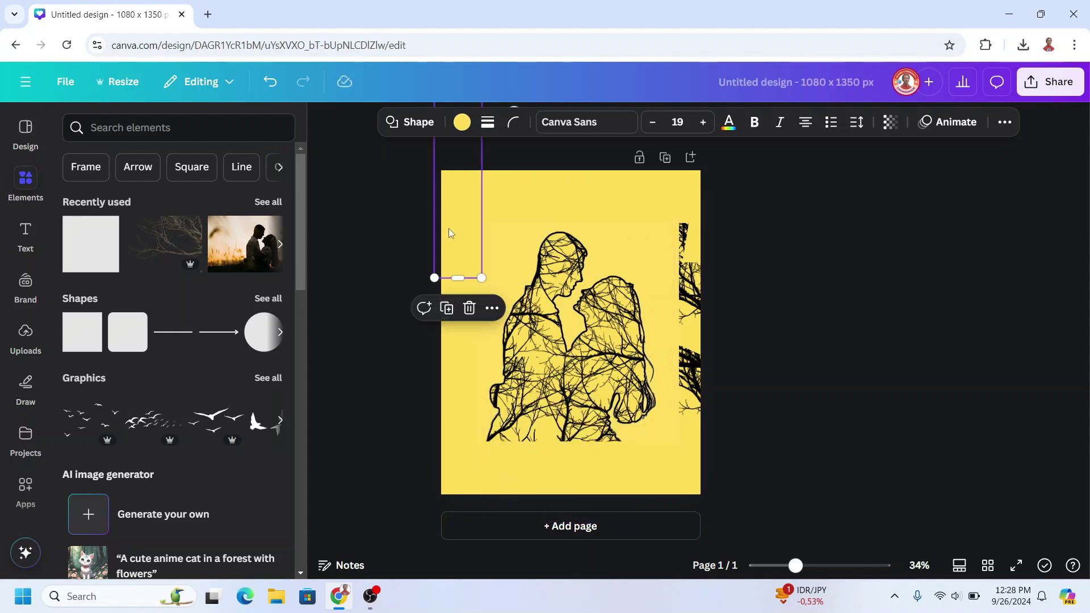
pyautogui.moveTo(455, 341); pyautogui.dragTo(694, 327)
# - Download the design as a PNG, then add a blank second page
pyautogui.click(1050, 82)
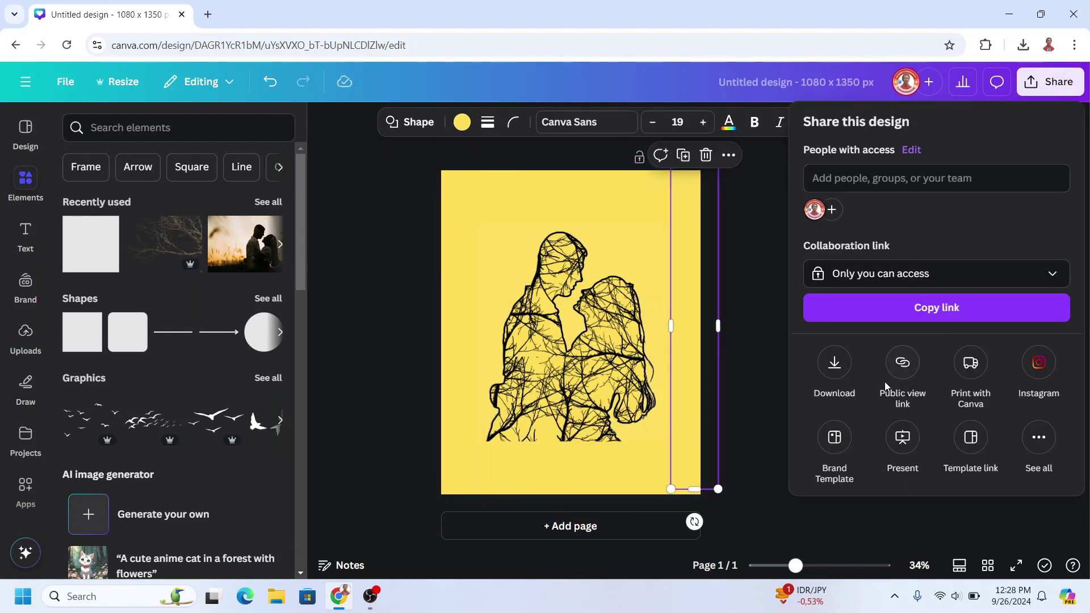
pyautogui.click(834, 366)
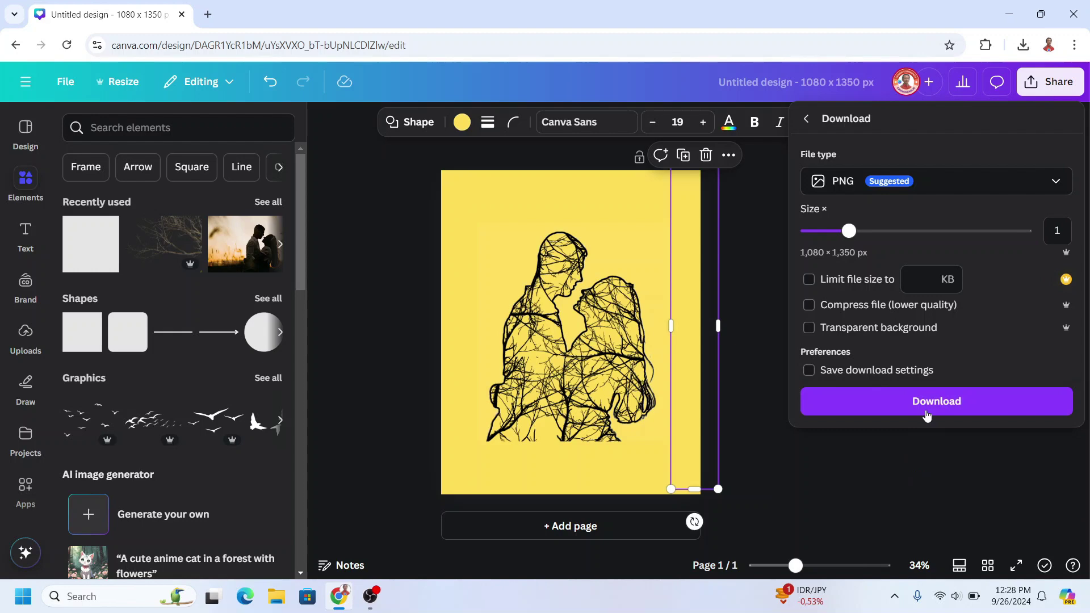
pyautogui.click(929, 410)
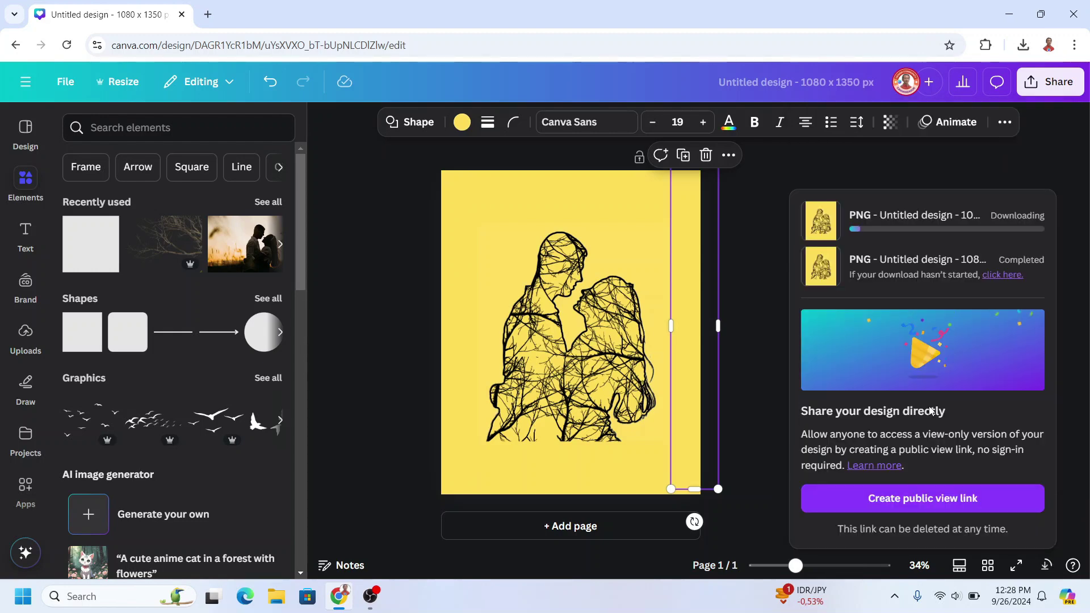
pyautogui.click(733, 276)
pyautogui.click(690, 157)
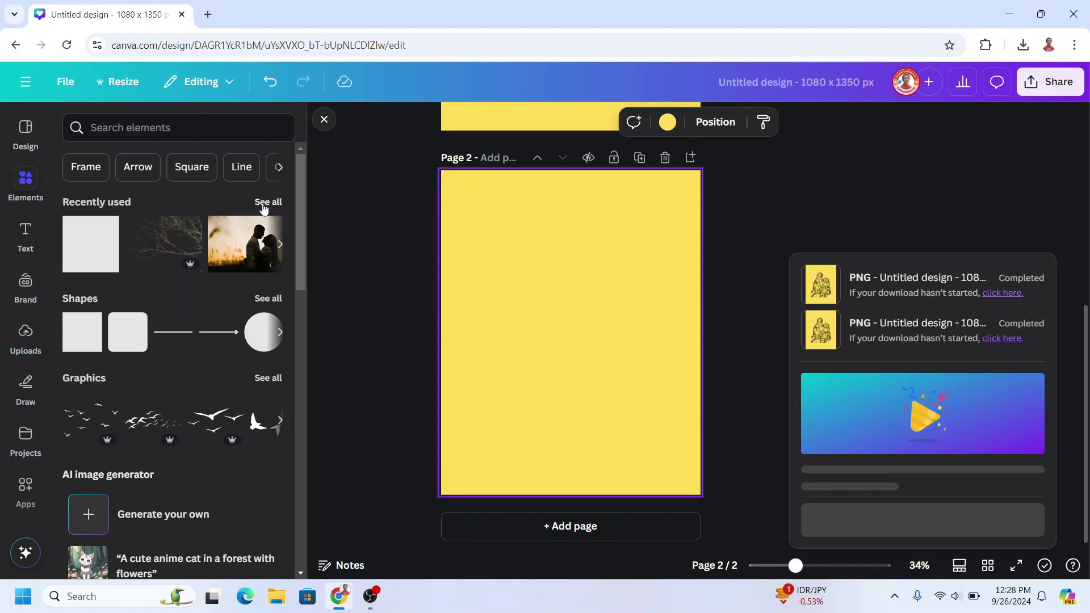
# - Make the recently used Sunset image page 2's full background, then show the browser's recent downloads
pyautogui.click(268, 202)
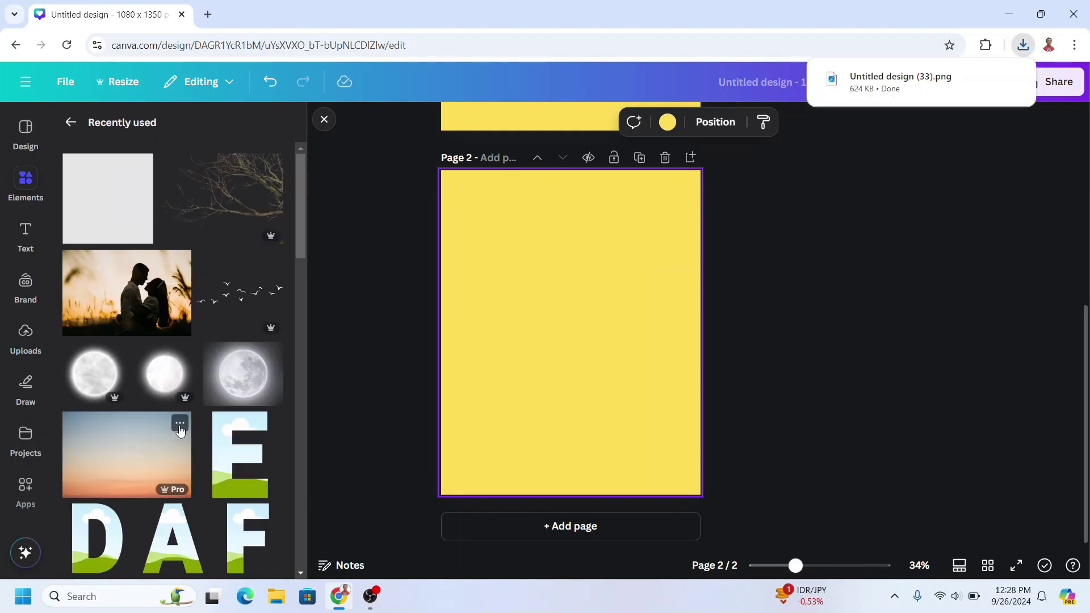
pyautogui.click(179, 424)
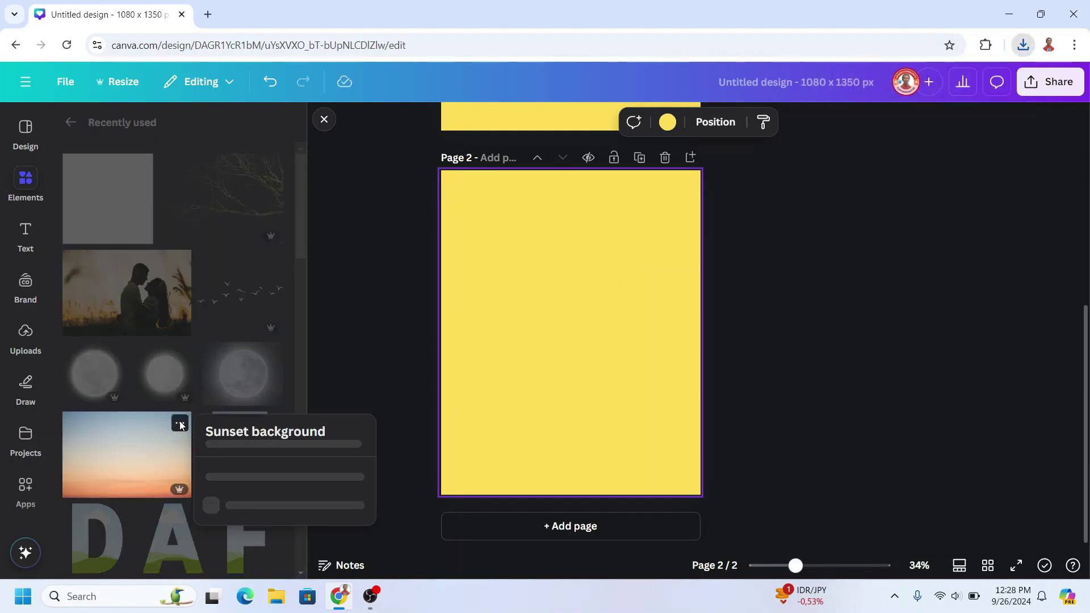
pyautogui.click(128, 454)
pyautogui.rightClick(589, 320)
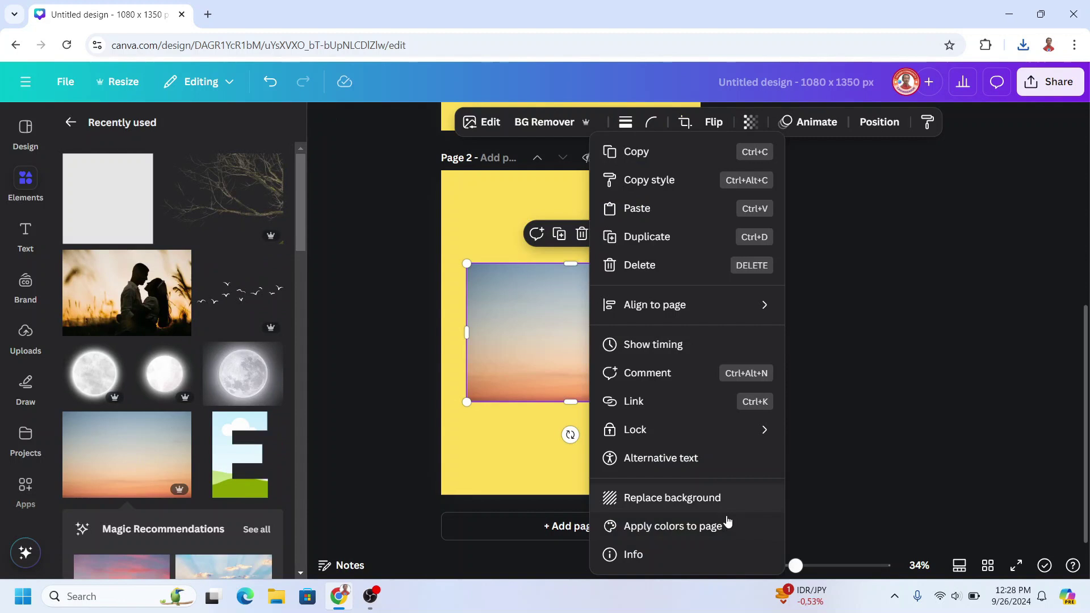
pyautogui.click(696, 505)
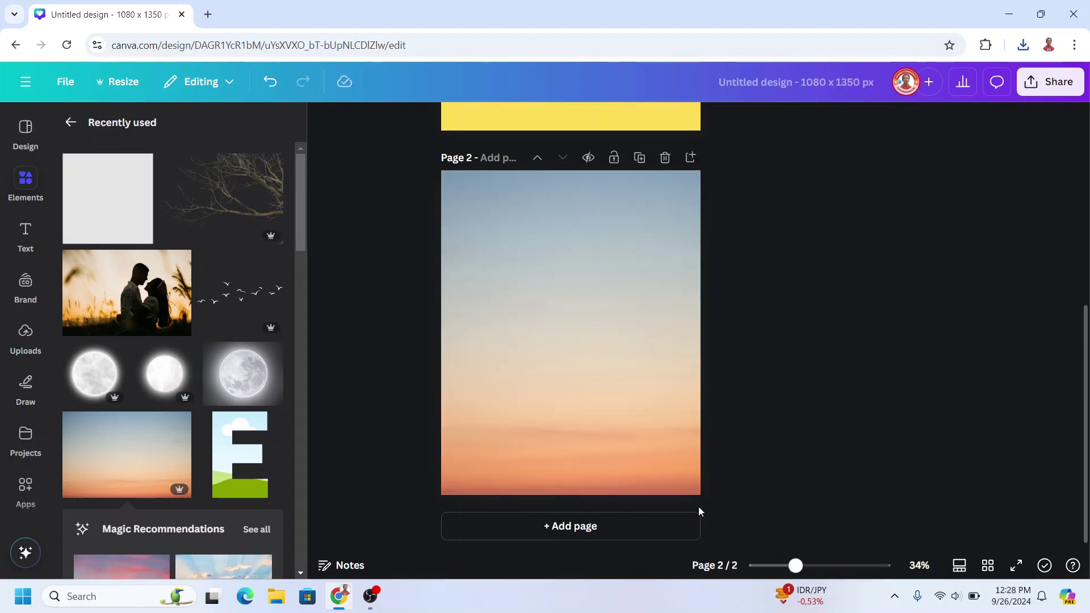
pyautogui.click(1024, 44)
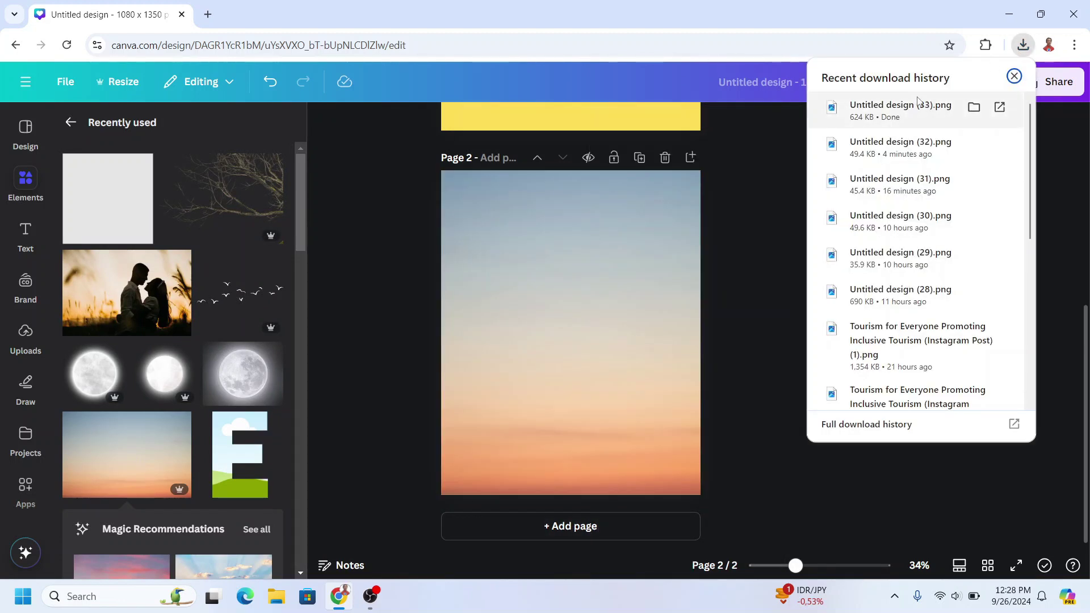
# - Place the exported PNG on page 2, enlarge it, remove its background and trim its top edge
pyautogui.moveTo(901, 106); pyautogui.dragTo(555, 399)
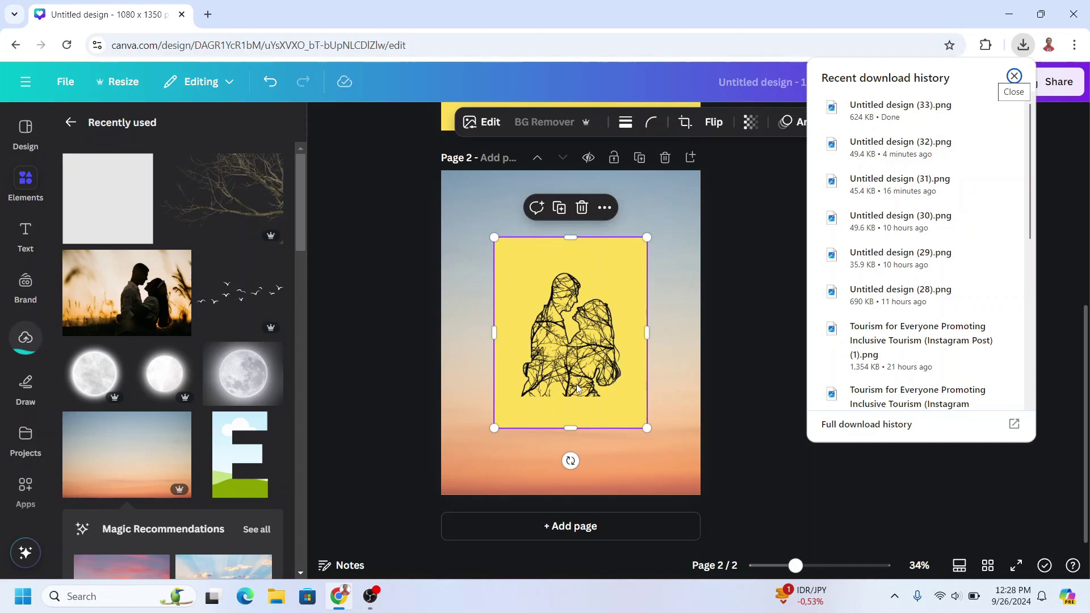
pyautogui.moveTo(648, 237); pyautogui.dragTo(738, 122)
pyautogui.moveTo(651, 285); pyautogui.dragTo(640, 334)
pyautogui.click(553, 126)
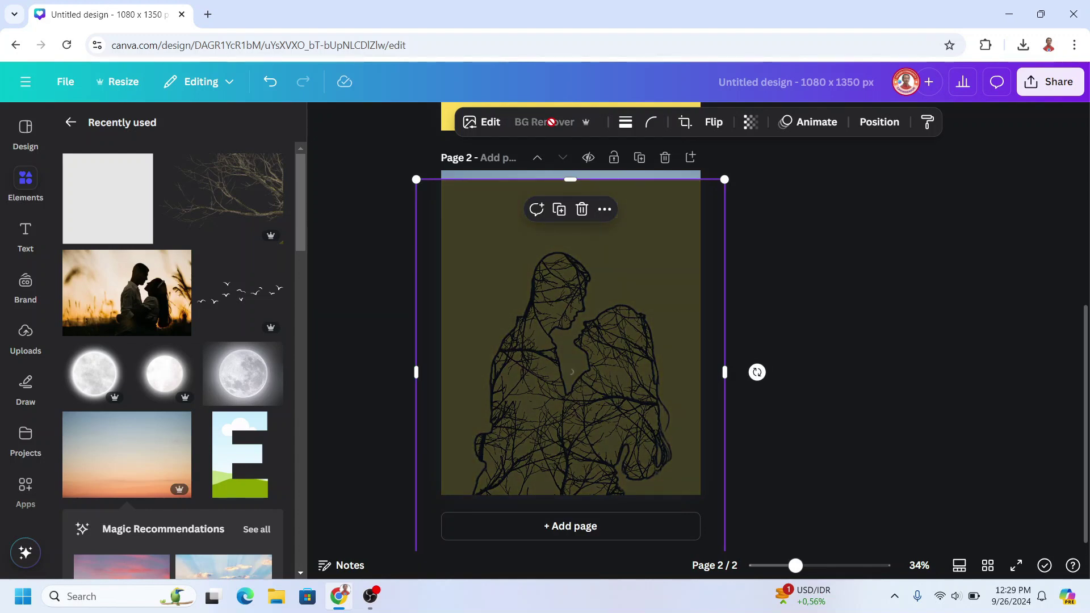
pyautogui.moveTo(572, 183); pyautogui.dragTo(570, 237)
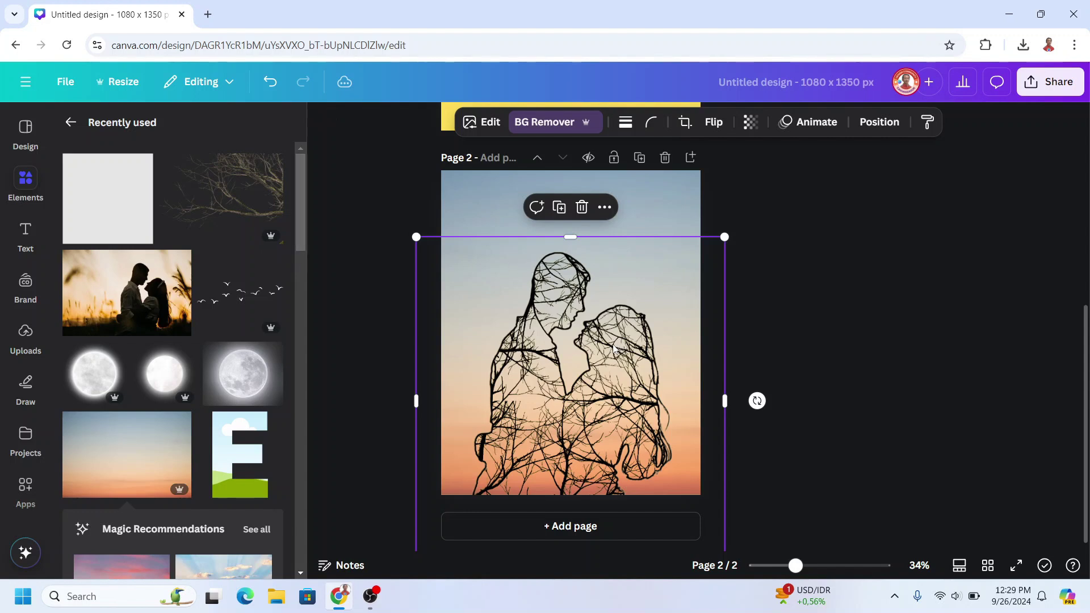
pyautogui.scroll(5, 613, 344)
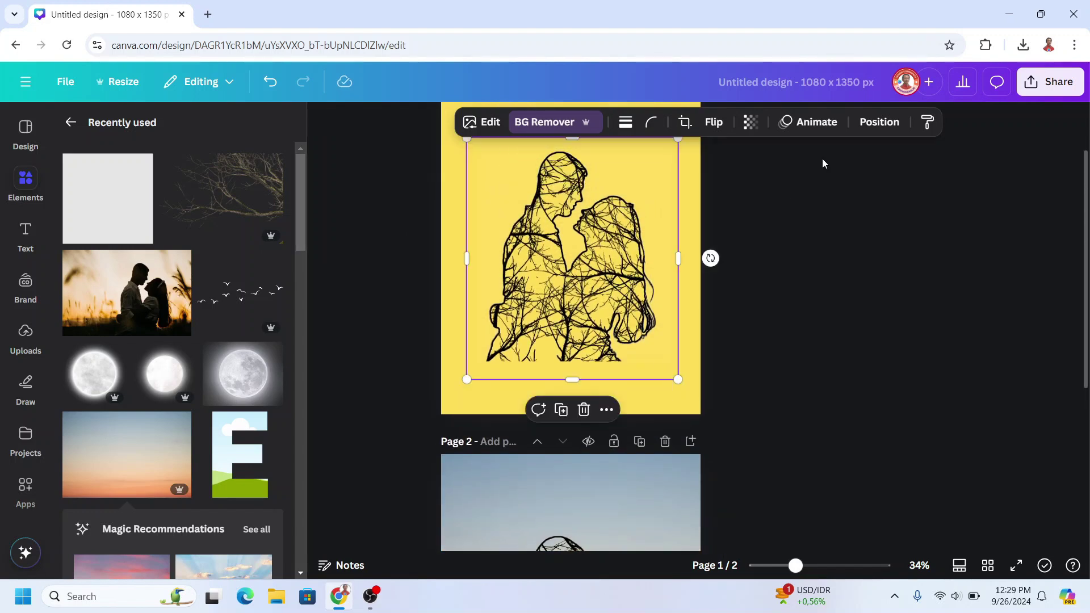
# - Copy the loose tree-branch element from page 1's layer list
pyautogui.click(878, 122)
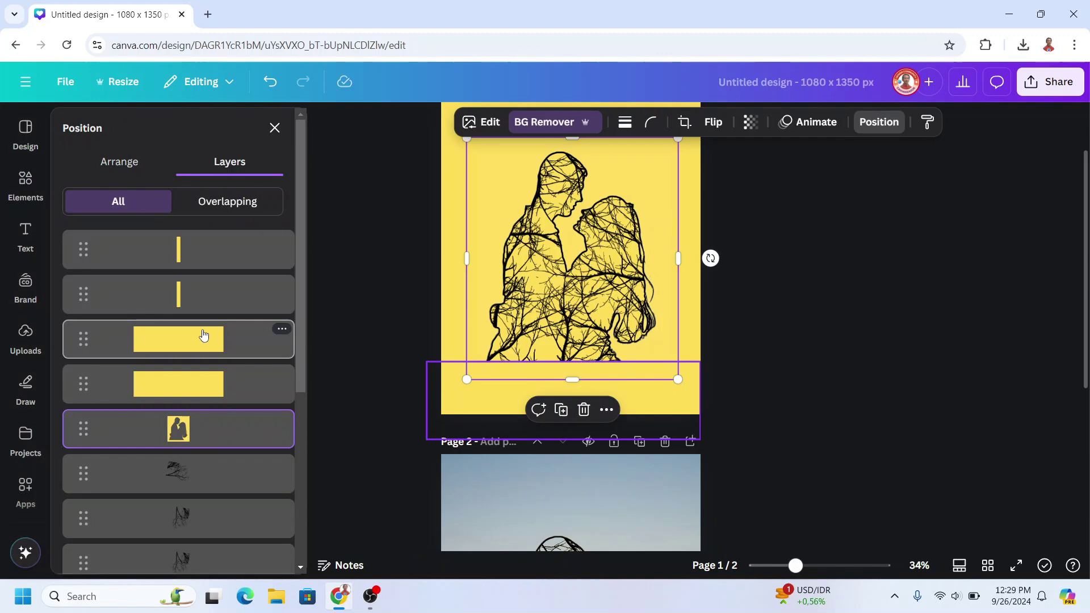
pyautogui.scroll(-1, 193, 386)
pyautogui.click(189, 409)
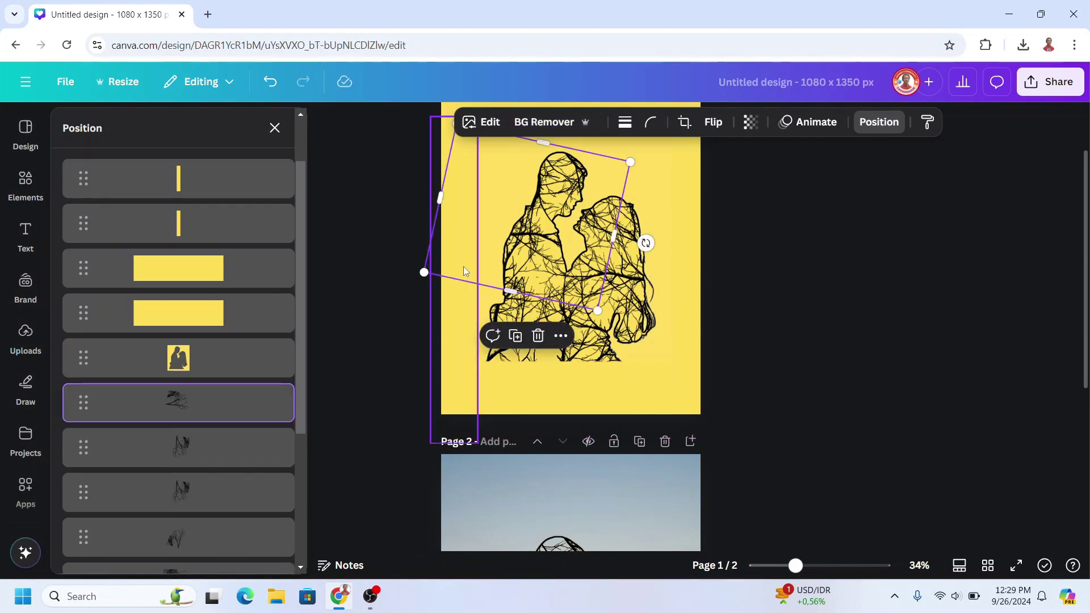
pyautogui.rightClick(257, 401)
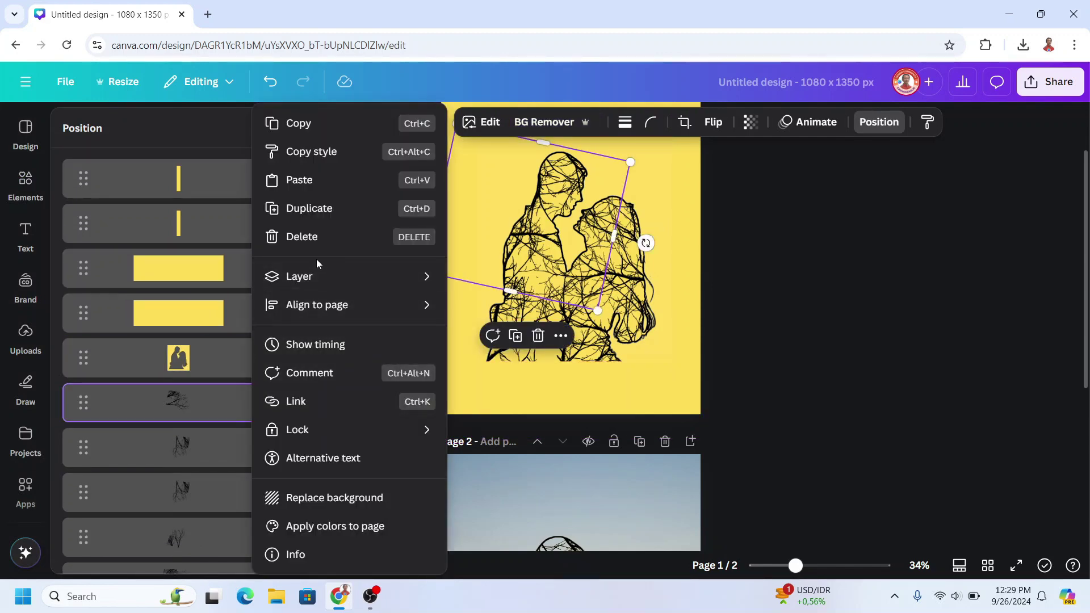
pyautogui.click(317, 126)
# - Paste the copied tree branches onto page 2
pyautogui.scroll(-5, 555, 438)
pyautogui.hotkey('ctrl', 'v')
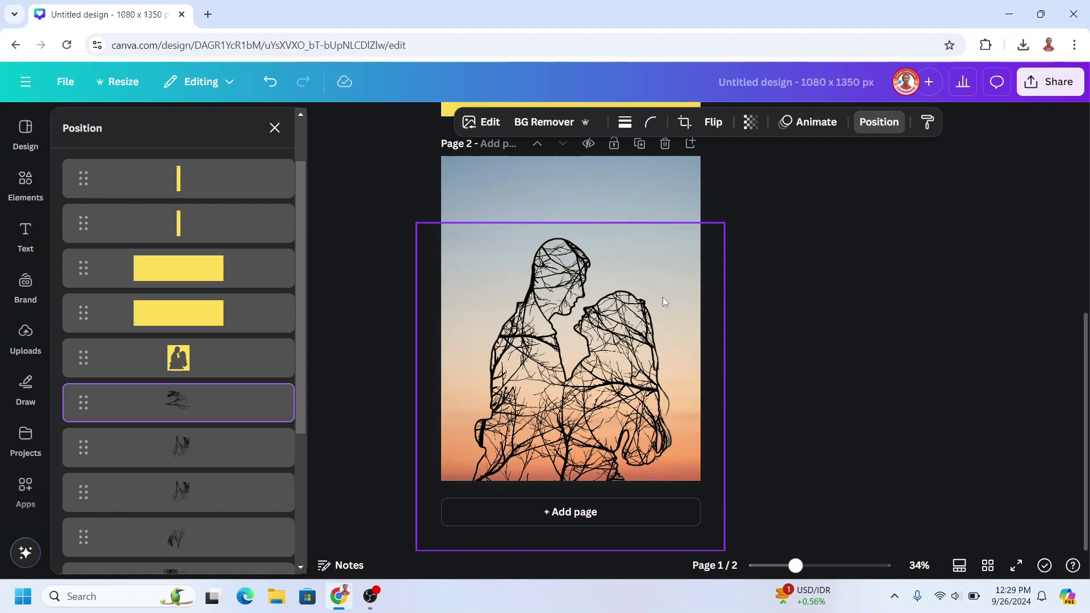
pyautogui.rightClick(660, 291)
pyautogui.click(708, 208)
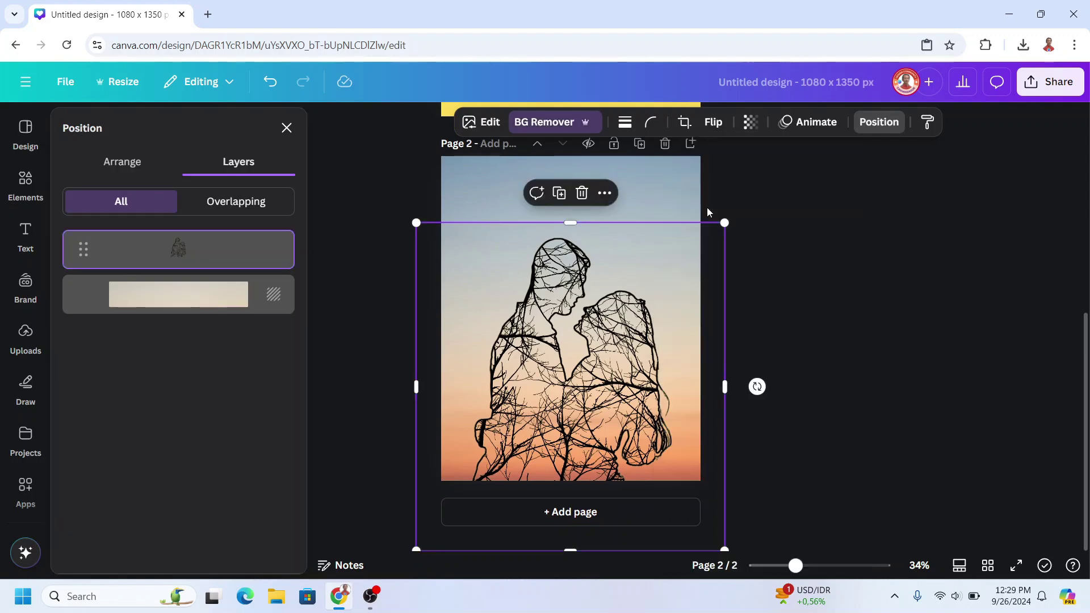
# - Tilt the pasted branches to -45°, enlarge them and shift them down-left
pyautogui.moveTo(487, 310); pyautogui.dragTo(447, 310)
pyautogui.moveTo(468, 421); pyautogui.dragTo(575, 425)
pyautogui.moveTo(555, 499); pyautogui.dragTo(570, 534)
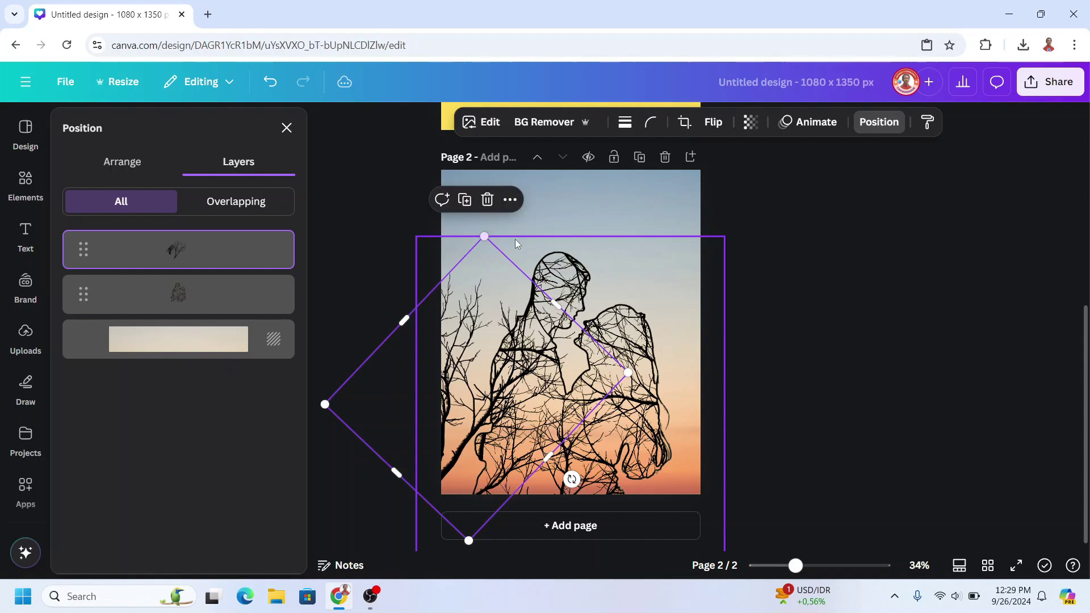
pyautogui.moveTo(508, 397); pyautogui.dragTo(491, 418)
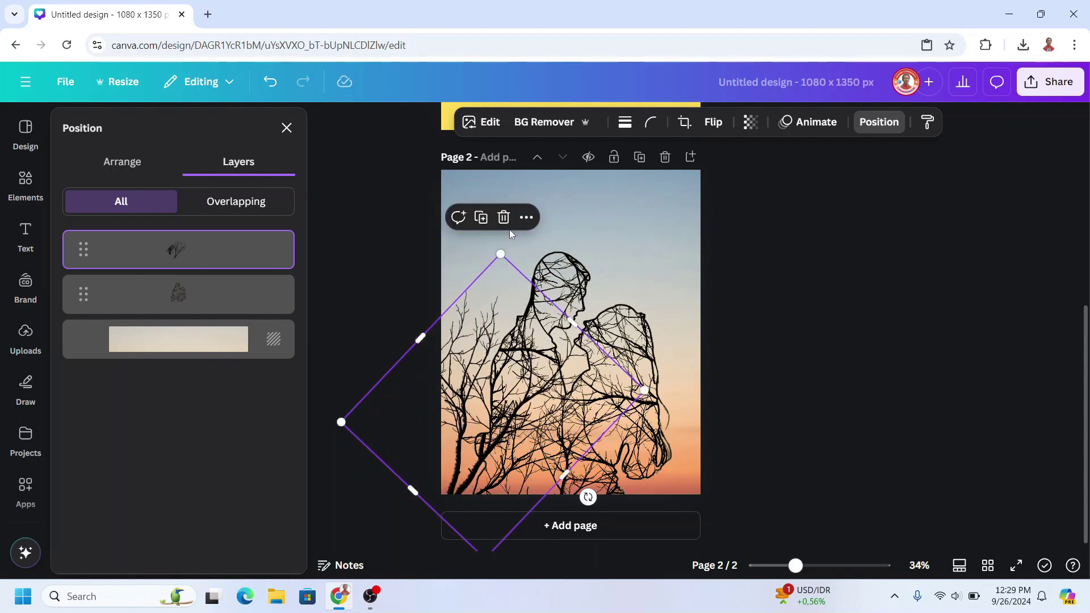
# - Duplicate the branches, rotate the copy and move it right to overhang the page
pyautogui.click(480, 218)
pyautogui.moveTo(593, 501); pyautogui.dragTo(563, 514)
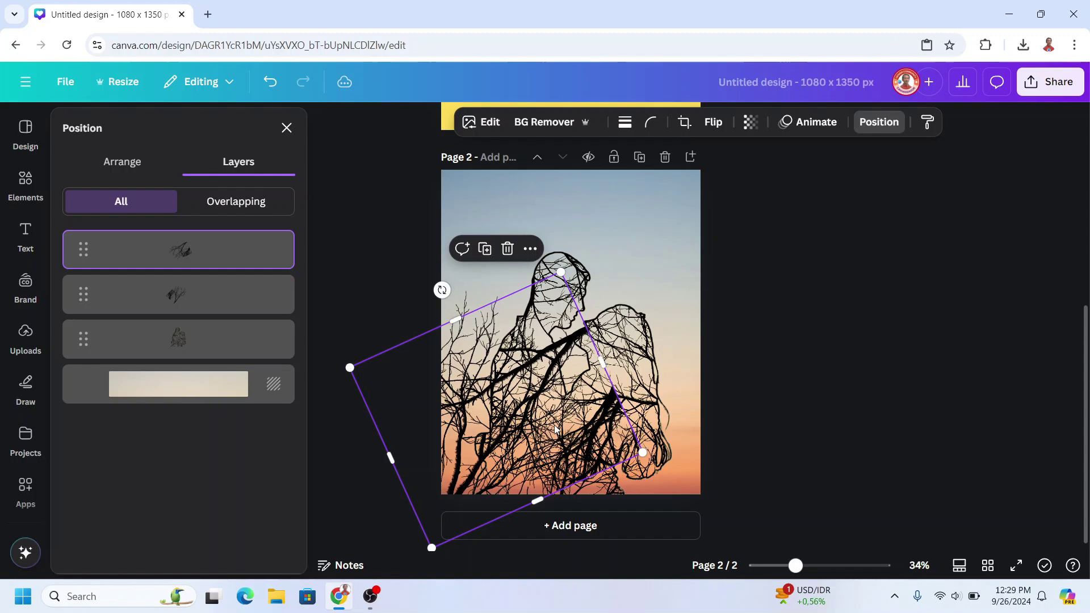
pyautogui.moveTo(546, 409); pyautogui.dragTo(721, 439)
# - Duplicate again, flip the copy horizontally, rotate it about 105° and reposition it
pyautogui.click(667, 268)
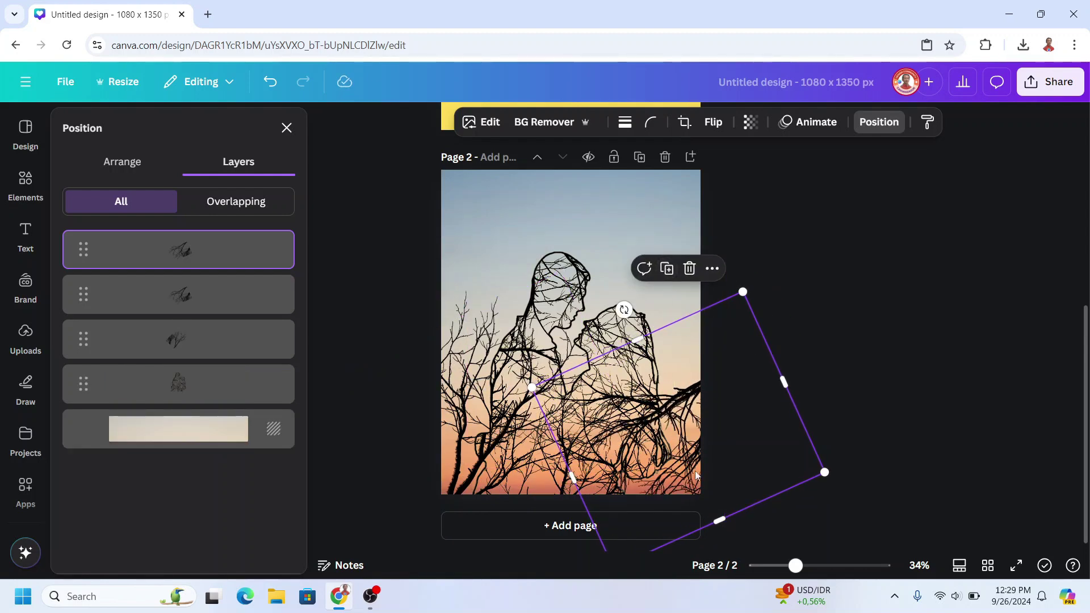
pyautogui.click(714, 122)
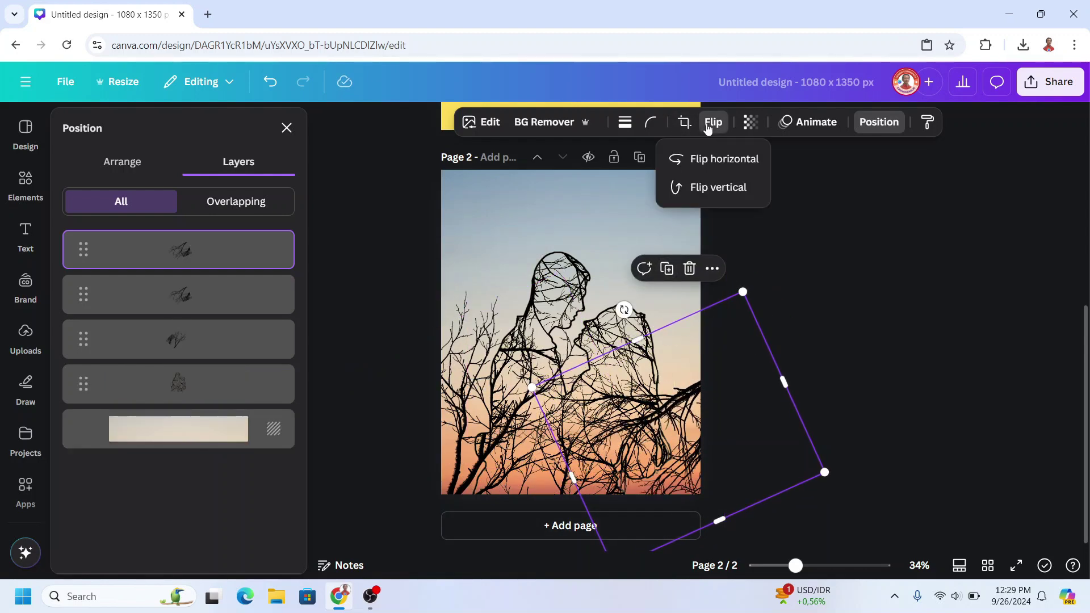
pyautogui.click(714, 160)
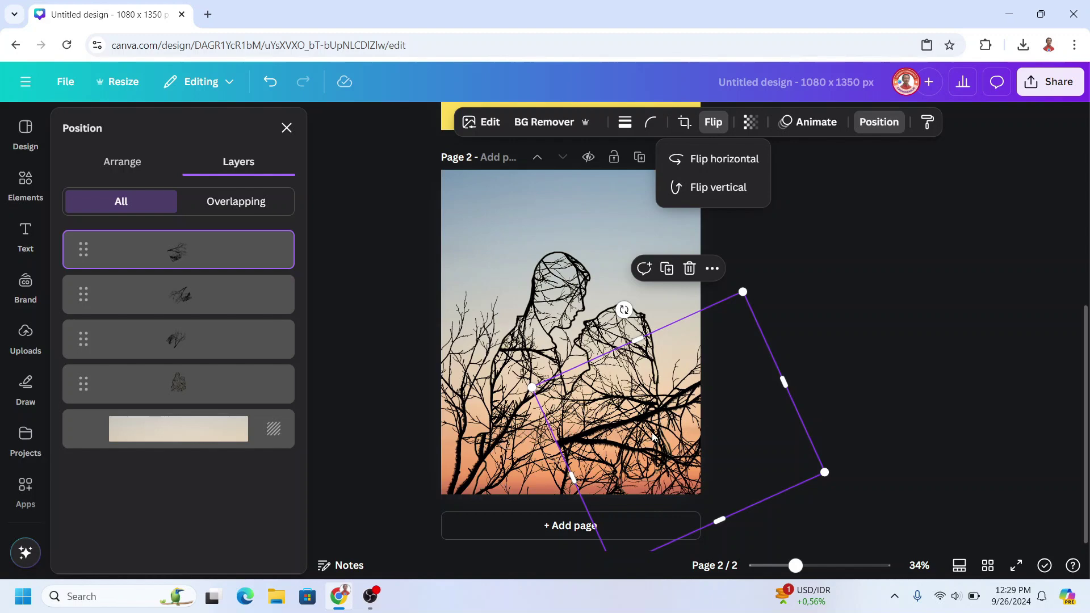
pyautogui.moveTo(755, 450); pyautogui.dragTo(761, 315)
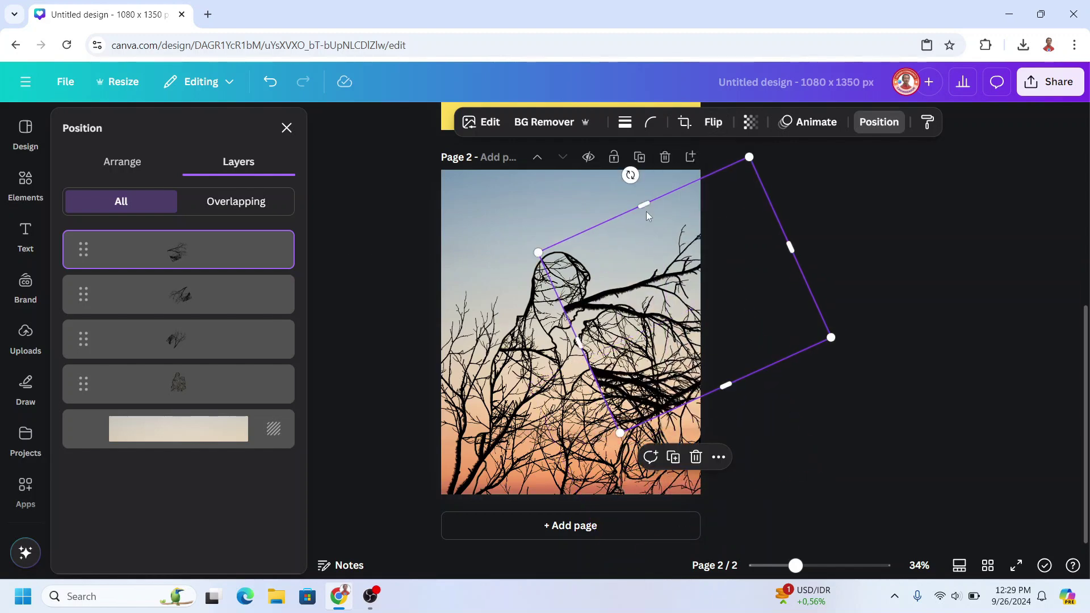
pyautogui.moveTo(630, 175); pyautogui.dragTo(619, 400)
pyautogui.moveTo(717, 304); pyautogui.dragTo(697, 346)
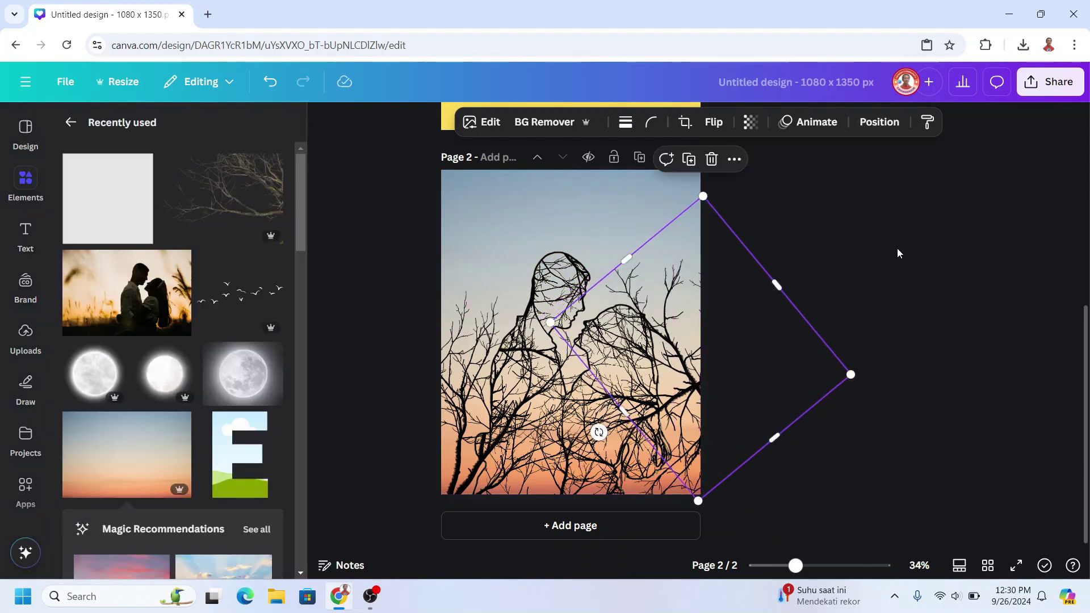
# - Duplicate a branch copy, shrink it, turn it nearly upright and place it top-right
pyautogui.click(897, 248)
pyautogui.click(652, 277)
pyautogui.click(689, 161)
pyautogui.moveTo(855, 378); pyautogui.dragTo(675, 347)
pyautogui.moveTo(558, 384); pyautogui.dragTo(624, 408)
pyautogui.moveTo(627, 355); pyautogui.dragTo(704, 212)
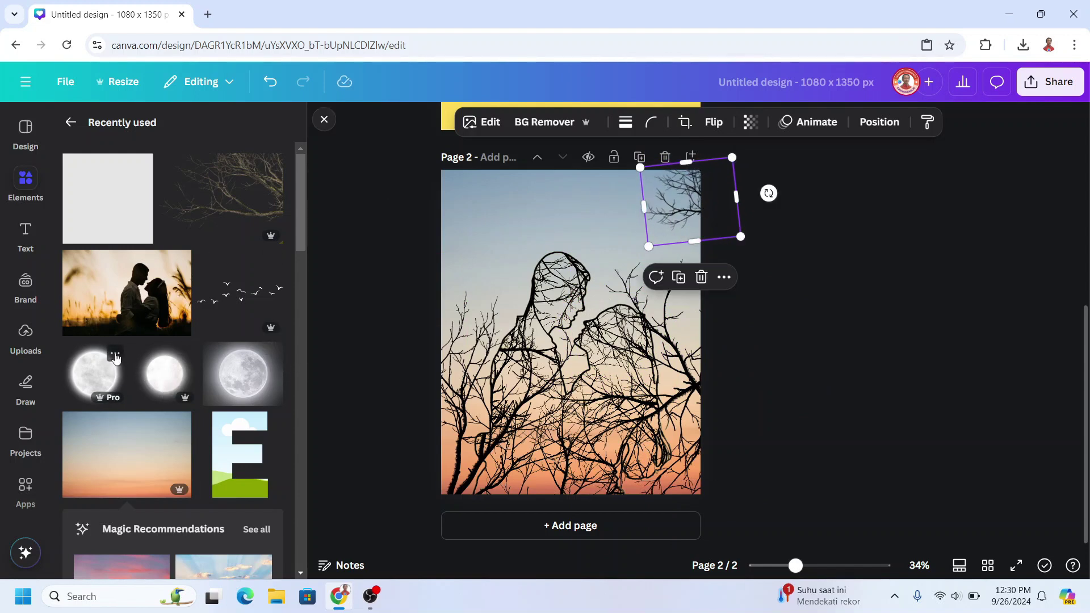
# - Add the full moon from Recently used, shrink it, move it up-right and send it to back
pyautogui.click(115, 356)
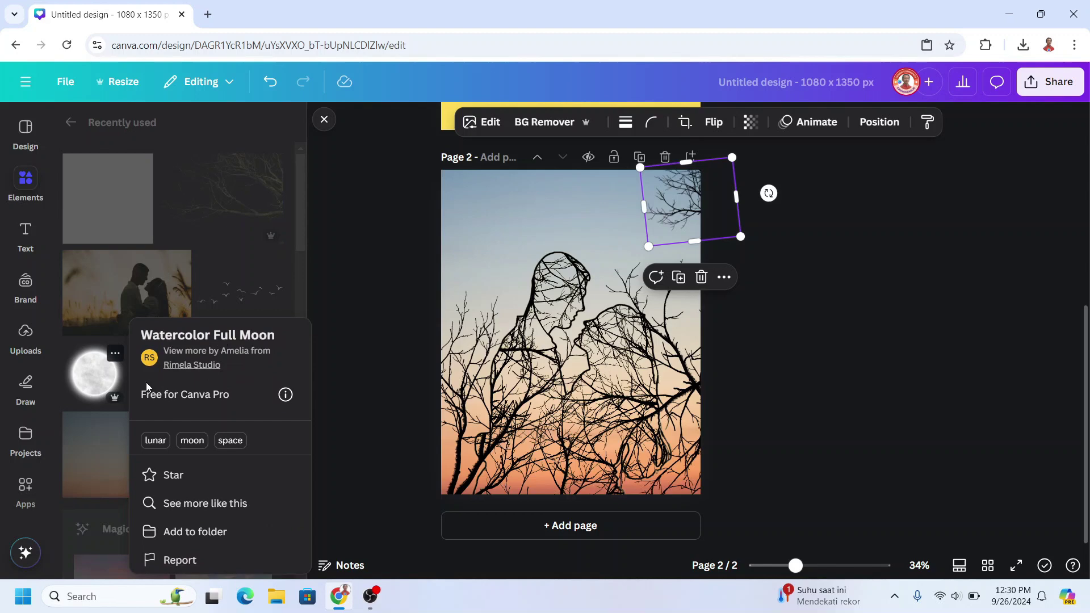
pyautogui.click(87, 376)
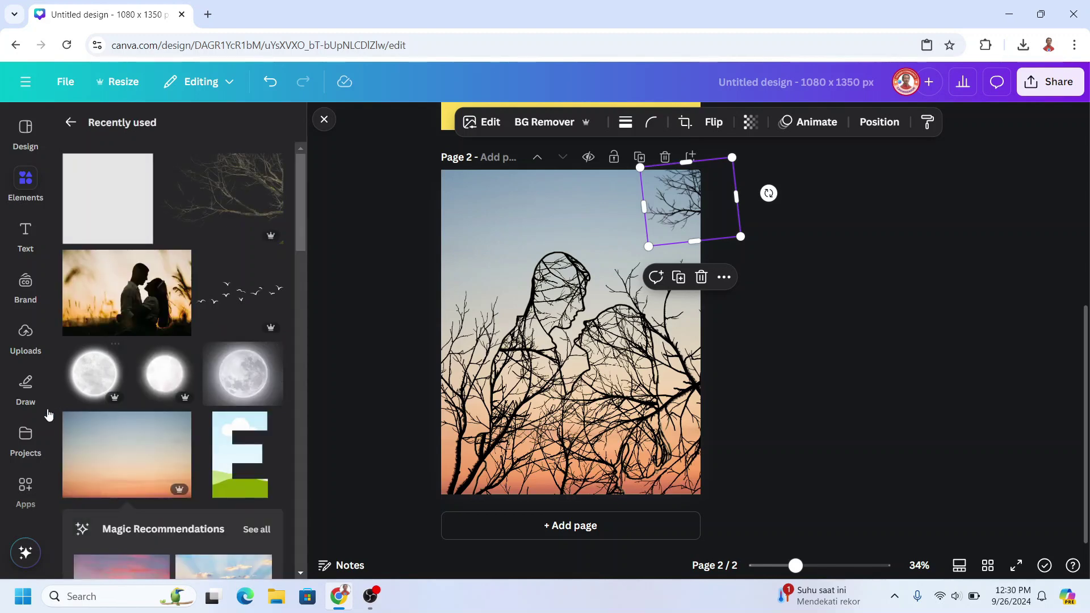
pyautogui.click(90, 384)
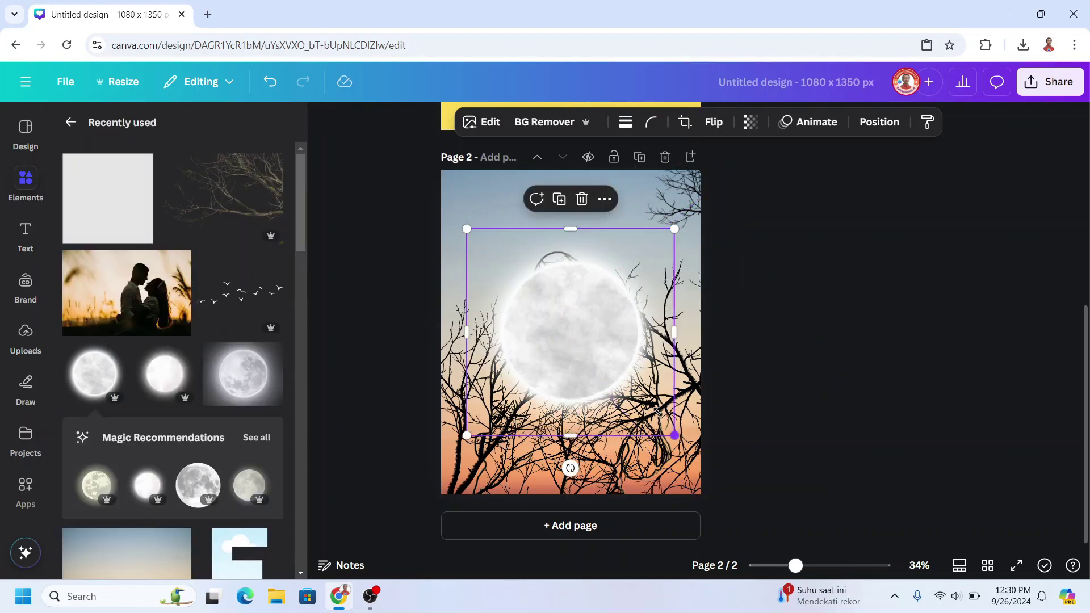
pyautogui.moveTo(676, 450); pyautogui.dragTo(615, 381)
pyautogui.moveTo(550, 308); pyautogui.dragTo(600, 285)
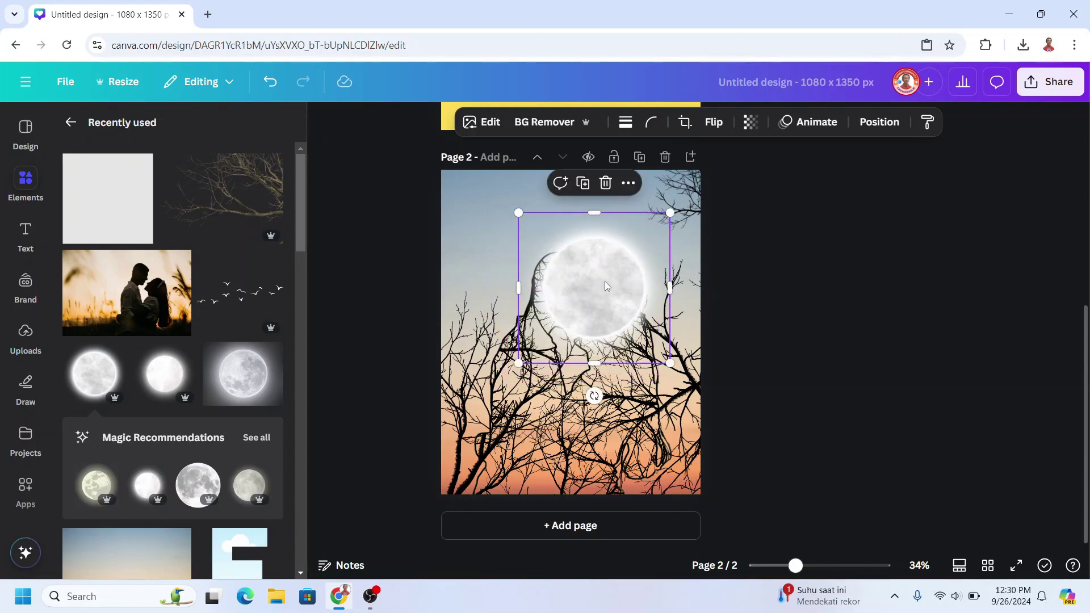
pyautogui.rightClick(605, 281)
pyautogui.moveTo(658, 287)
pyautogui.click(863, 361)
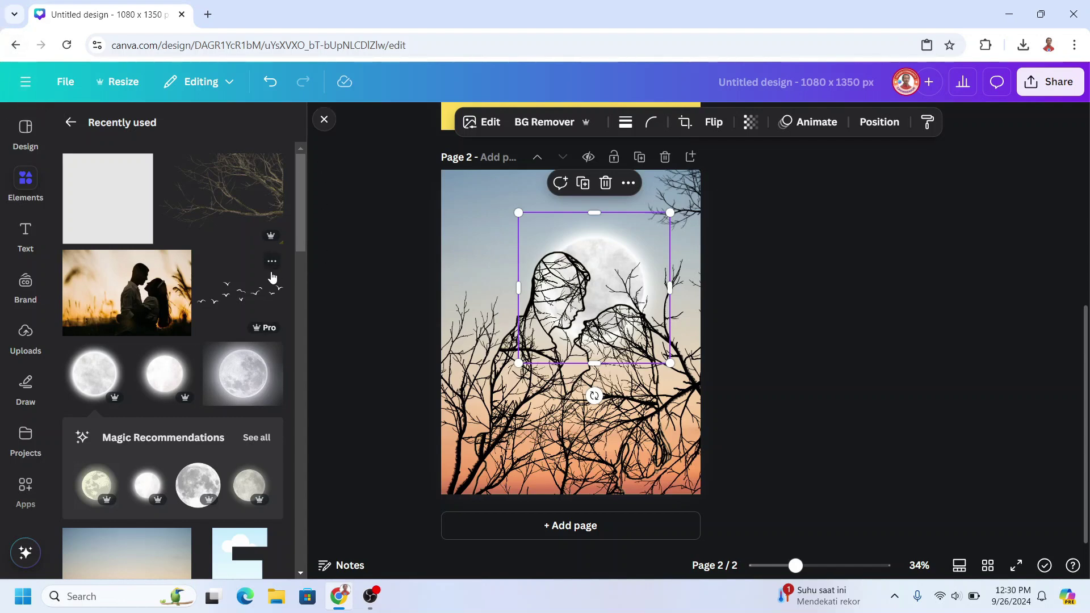
# - Add the Flock of Birds illustration at top-left and a second flock up-right by the moon
pyautogui.click(271, 262)
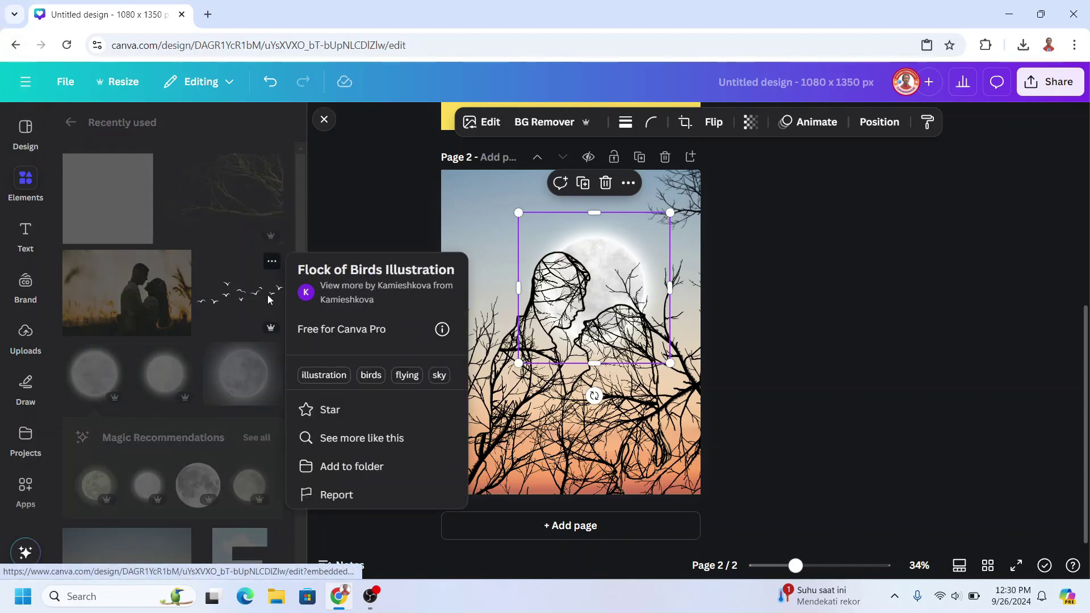
pyautogui.click(236, 296)
pyautogui.click(236, 296)
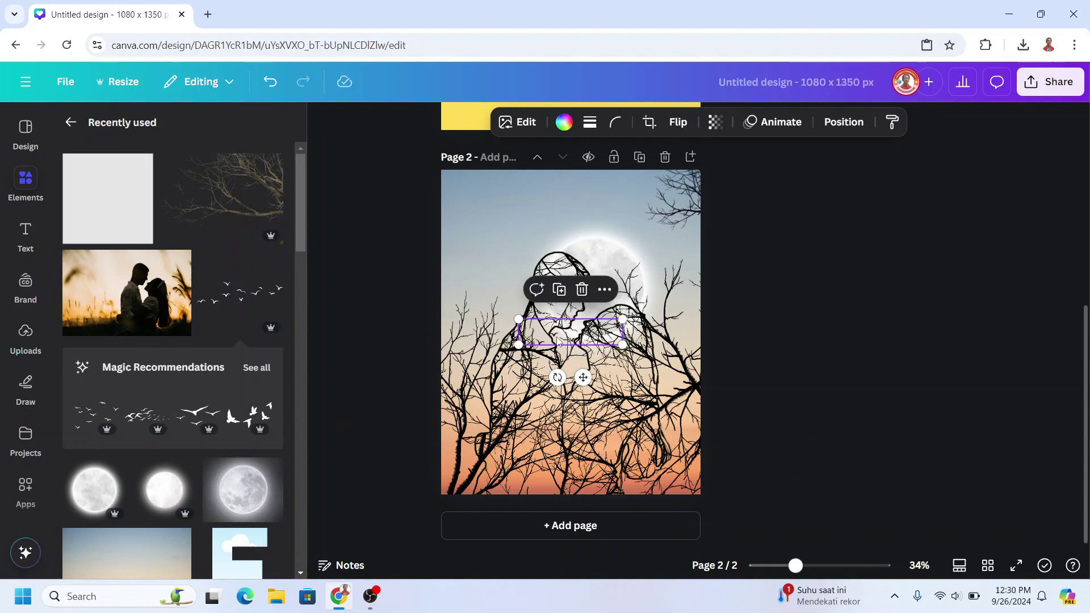
pyautogui.moveTo(558, 342); pyautogui.dragTo(539, 205)
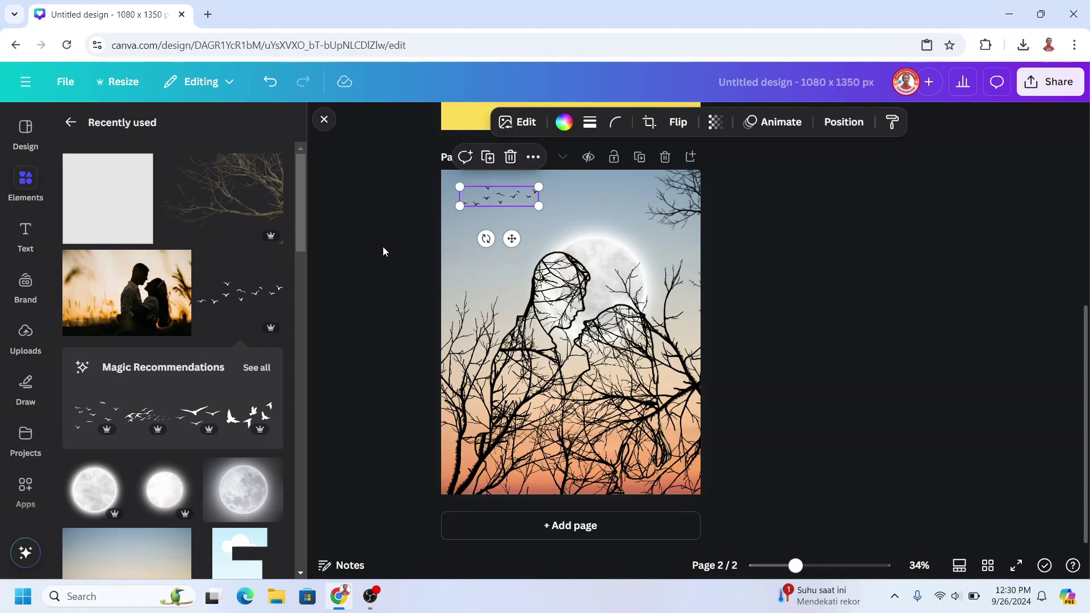
pyautogui.click(94, 418)
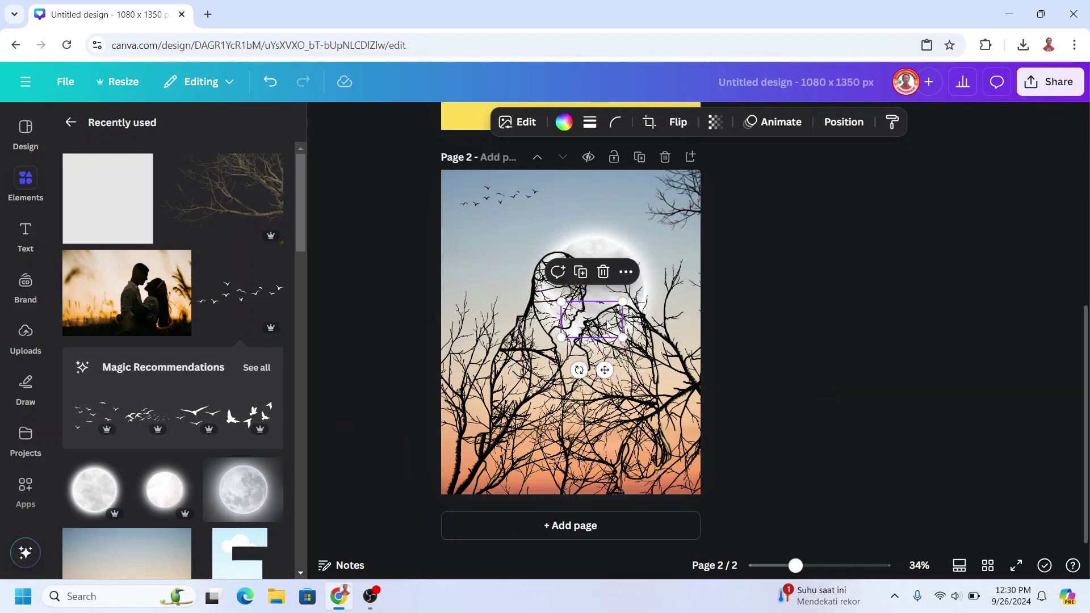
pyautogui.moveTo(568, 332); pyautogui.dragTo(665, 256)
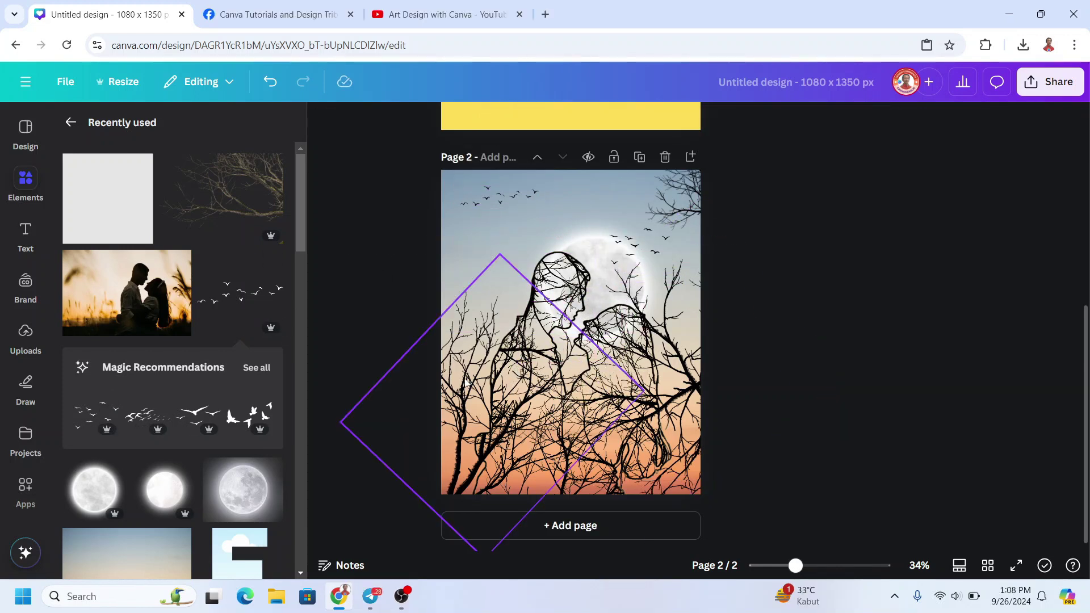
# - Raise the large left branch copy toward the top-left and tilt it to -32°
pyautogui.click(494, 284)
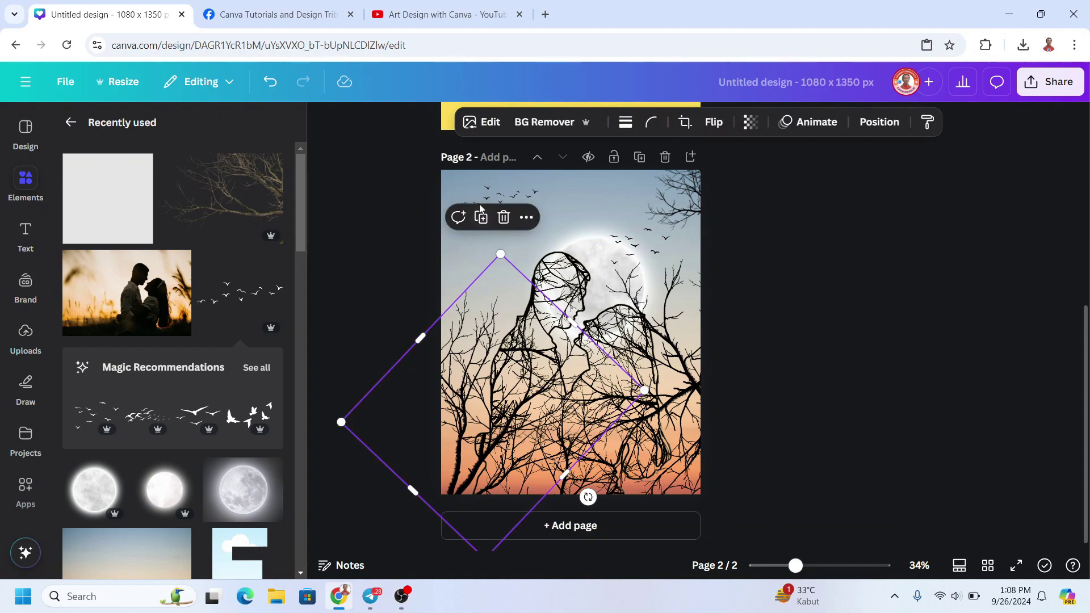
pyautogui.moveTo(499, 270); pyautogui.dragTo(483, 178)
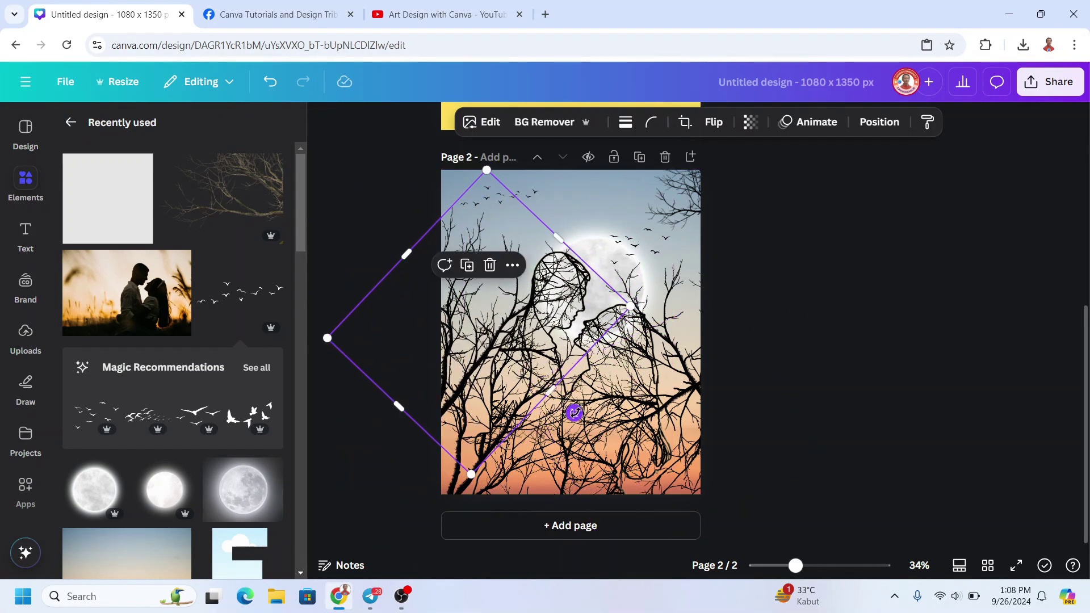